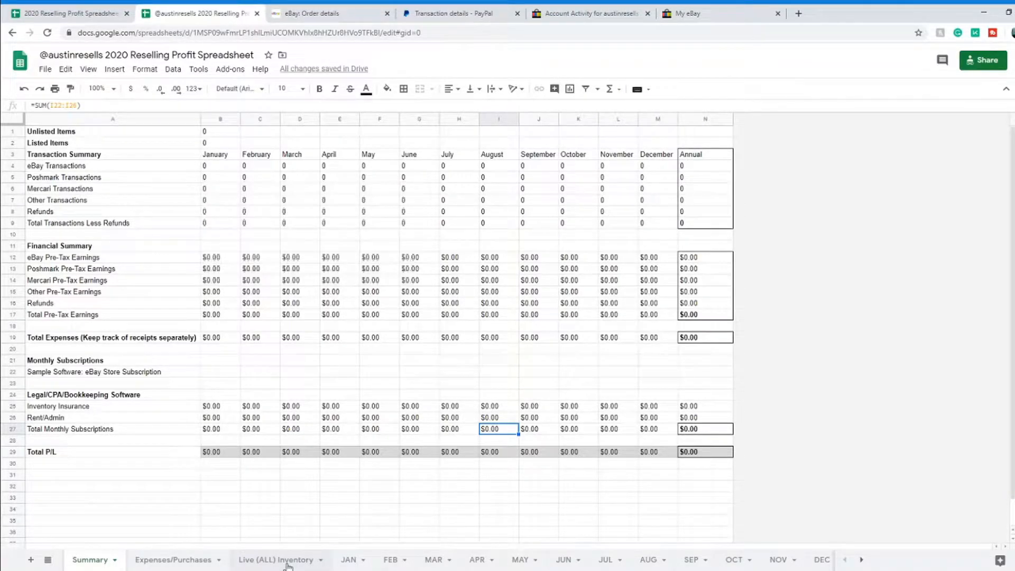
Step: Open the Live (ALL) Inventory sheet and scroll through it
click(287, 564)
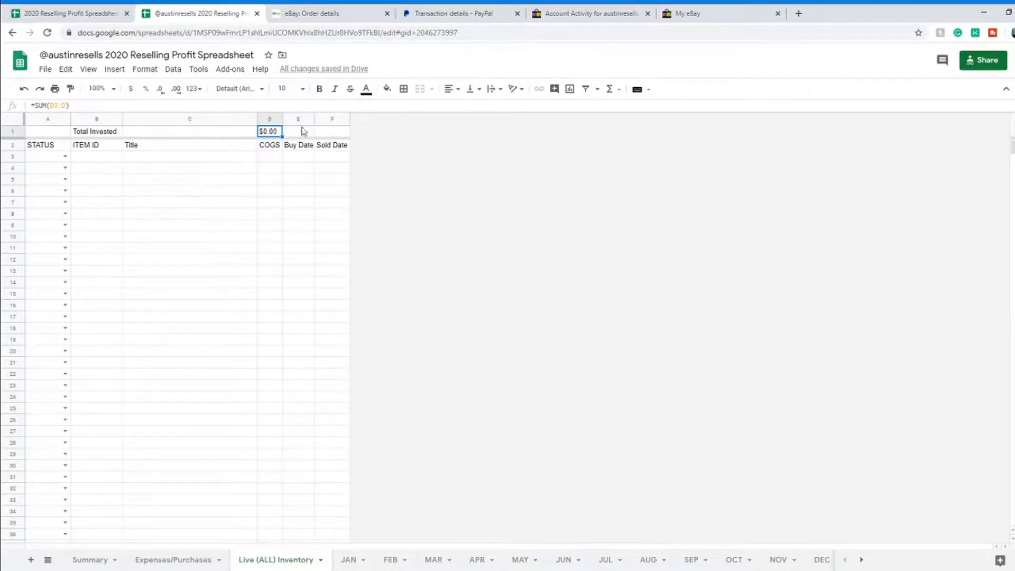
scroll(309, 361, down, 5)
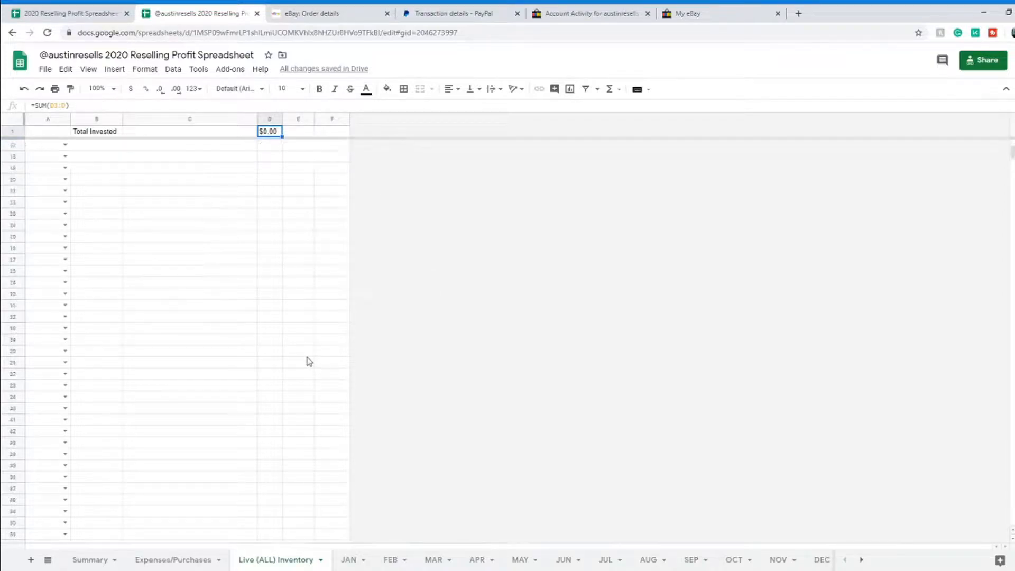
scroll(310, 358, up, 5)
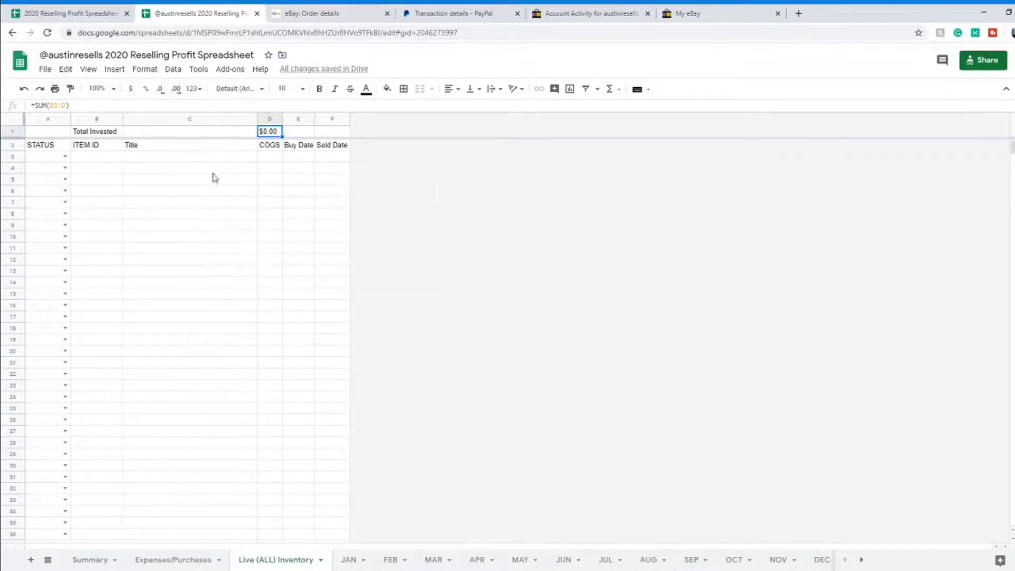
Step: Cycle A3's status through LISTED, SOLD and BOUGHT, settling on SOLD
click(66, 157)
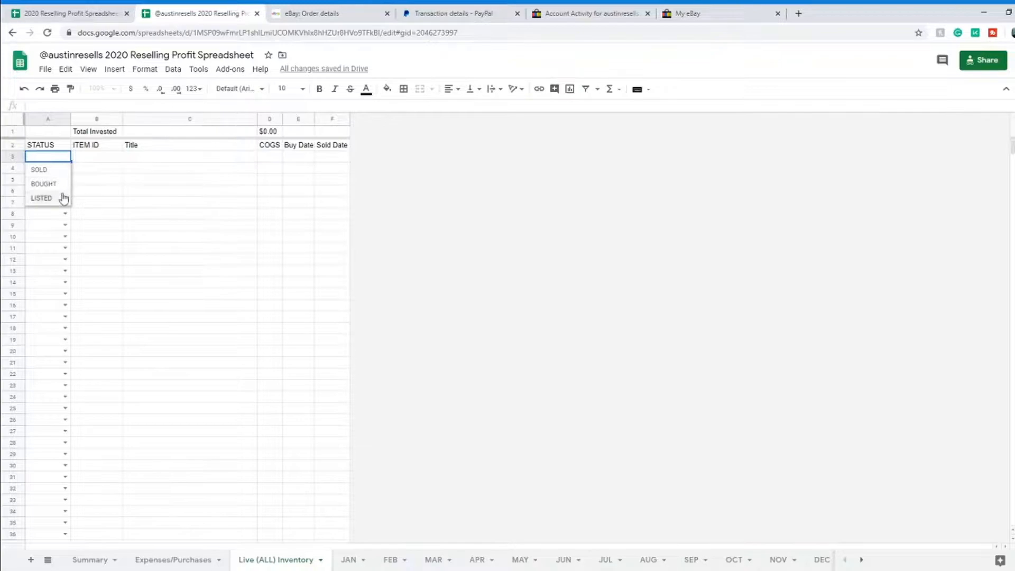
click(42, 198)
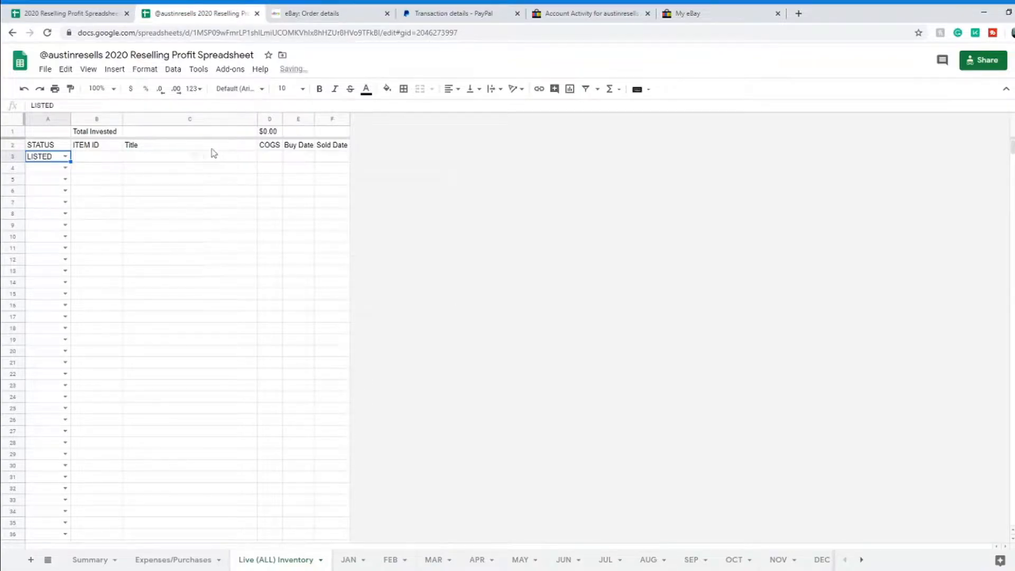
click(65, 157)
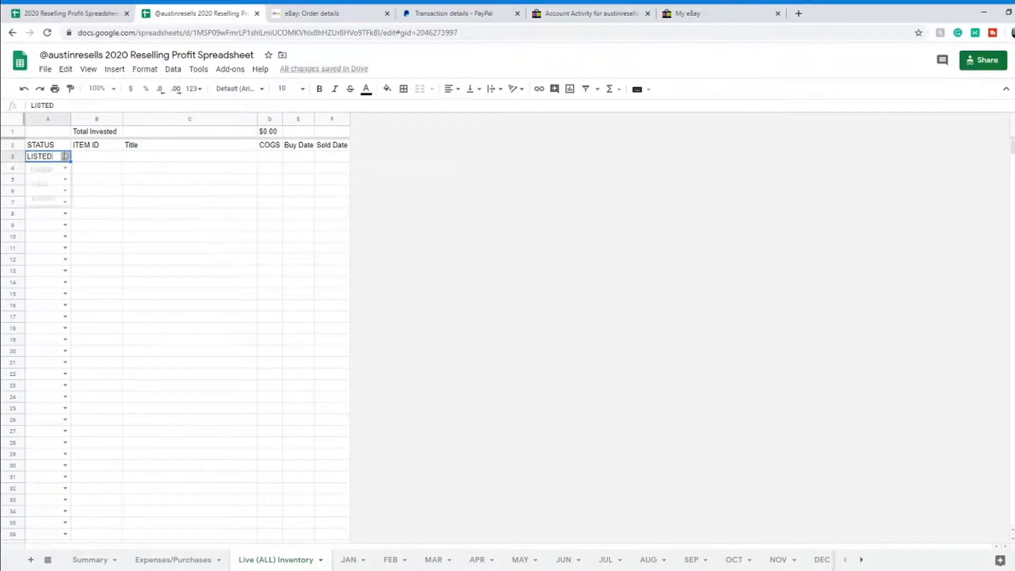
click(54, 186)
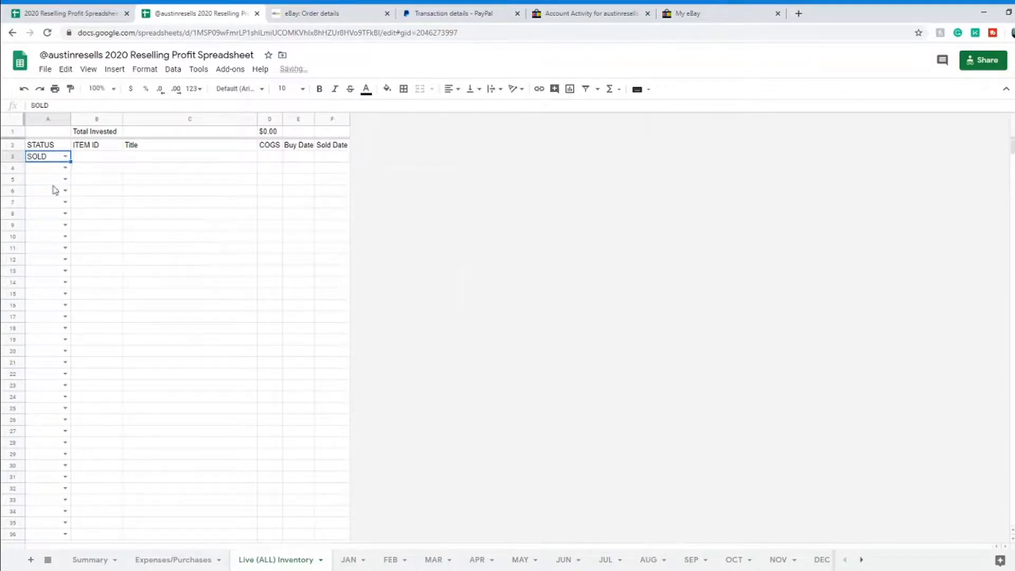
click(65, 158)
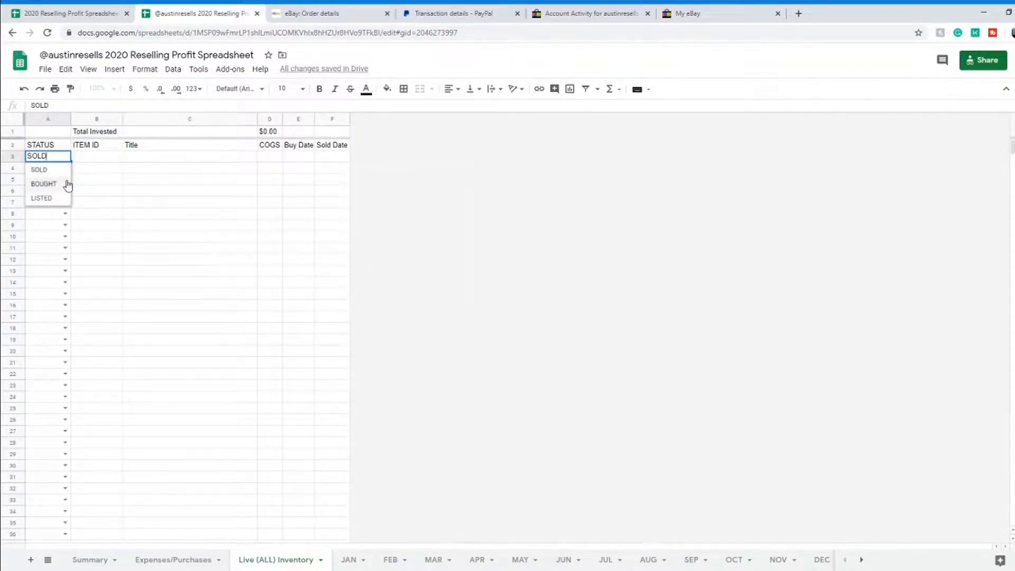
click(43, 184)
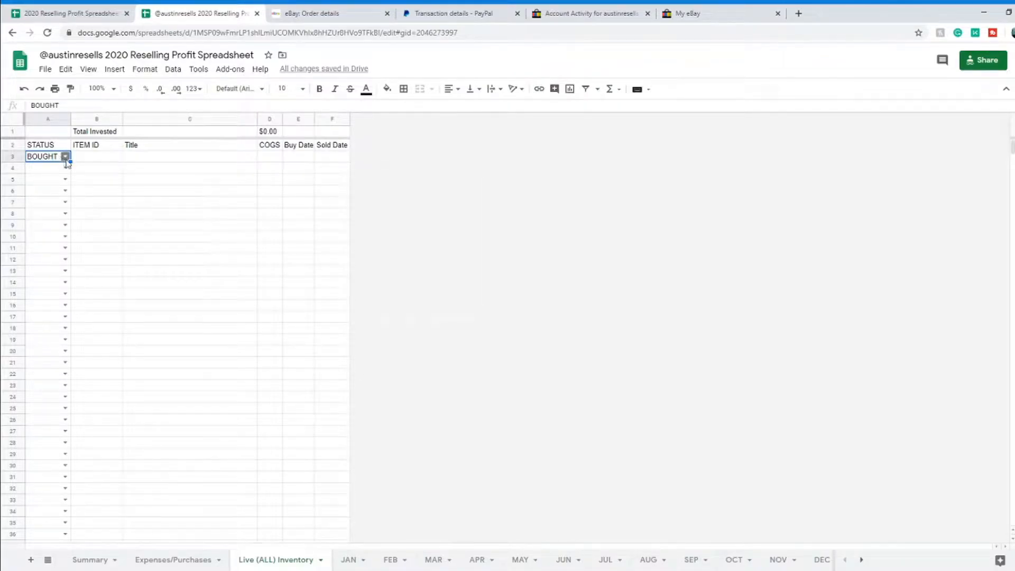
click(65, 157)
click(62, 184)
click(98, 158)
click(185, 149)
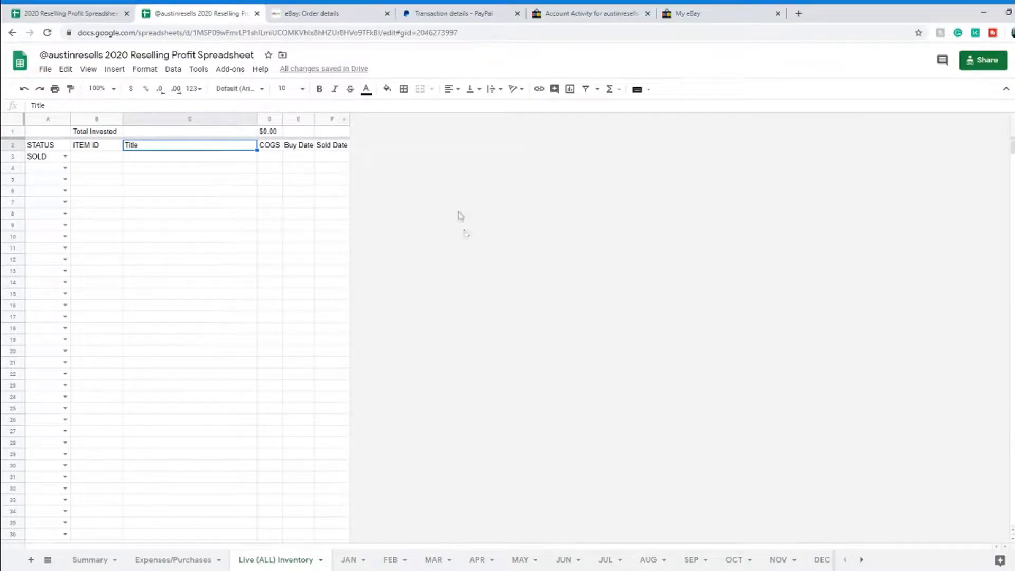
Step: Open the lens order's PayPal transaction from eBay and copy its item title
click(329, 19)
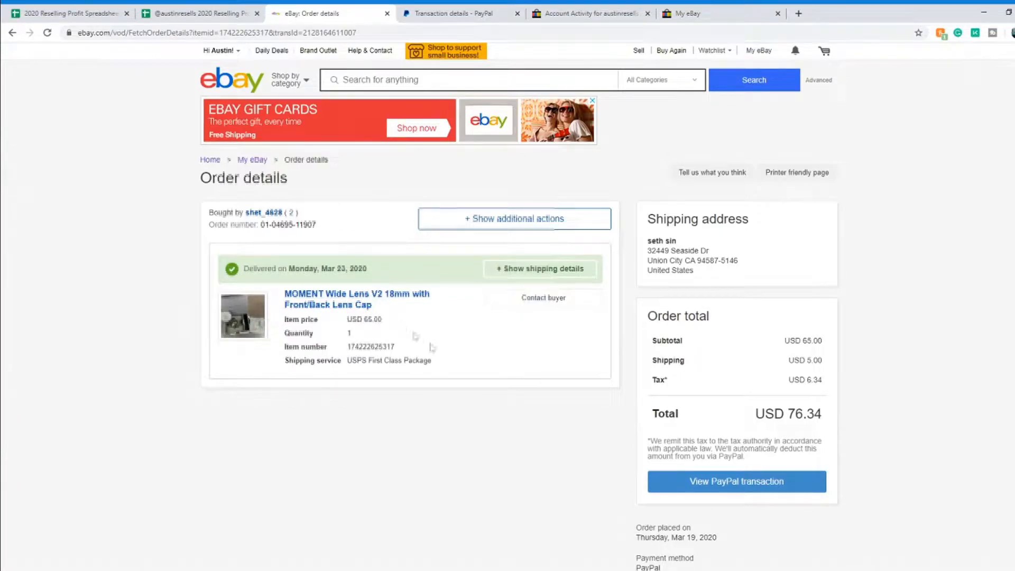
click(737, 488)
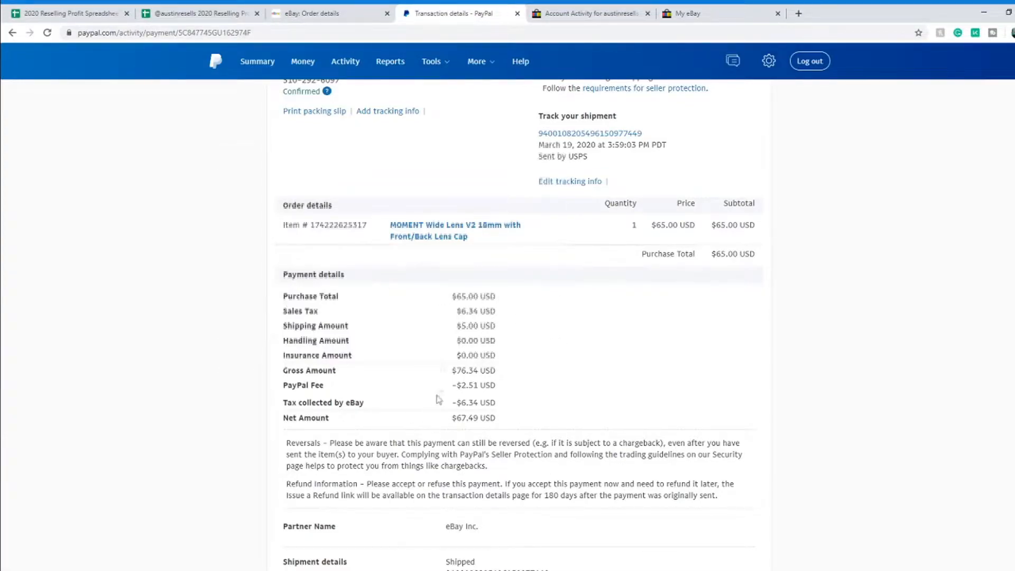
drag(479, 241, 392, 228)
key(ctrl+c)
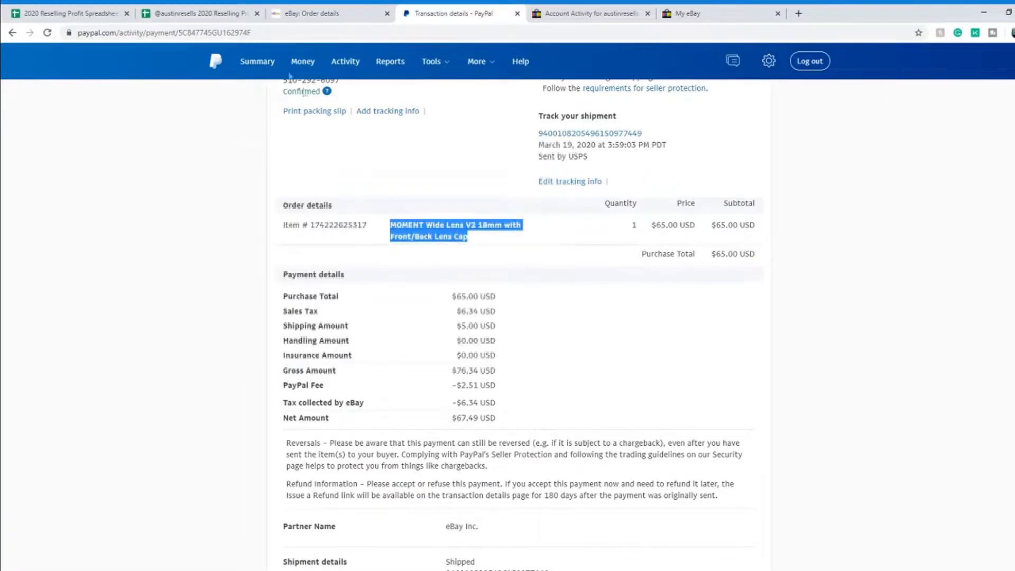
click(154, 15)
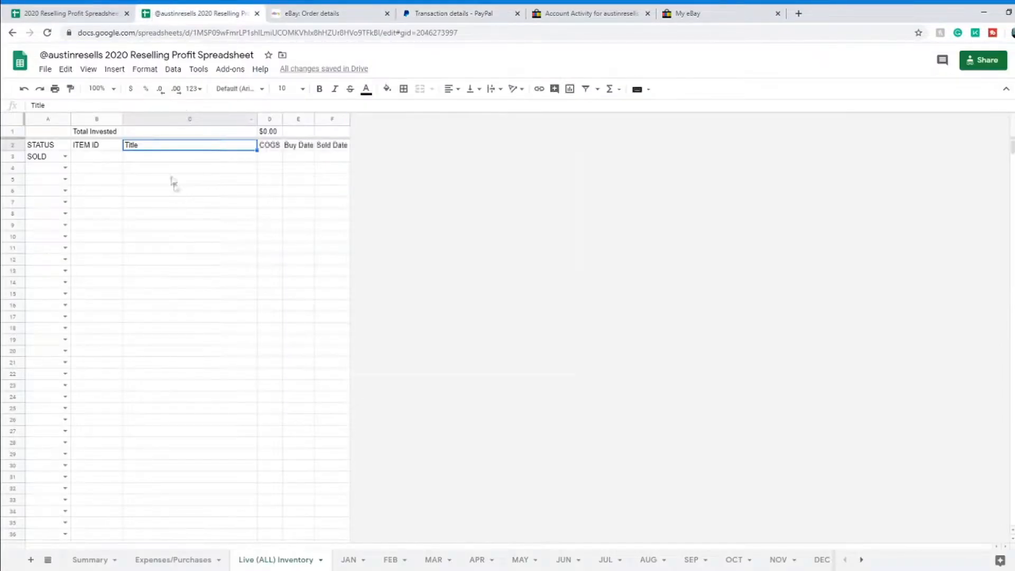
Step: Paste the copied lens title into C3 as values only
right_click(141, 161)
mouse_move(228, 225)
click(296, 228)
Step: Copy the item number from PayPal and paste it into B3 as values only
click(98, 156)
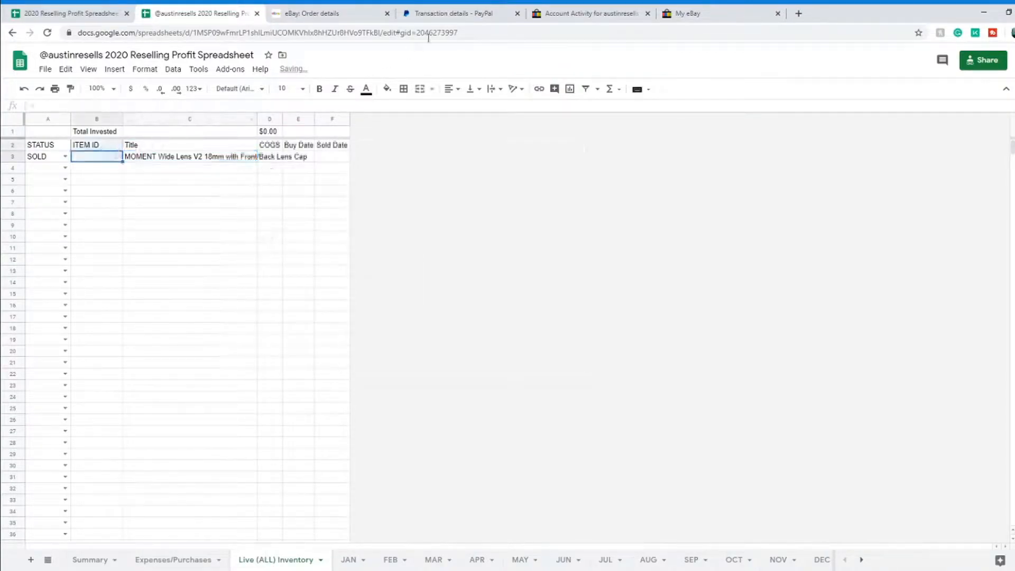
click(458, 13)
click(386, 256)
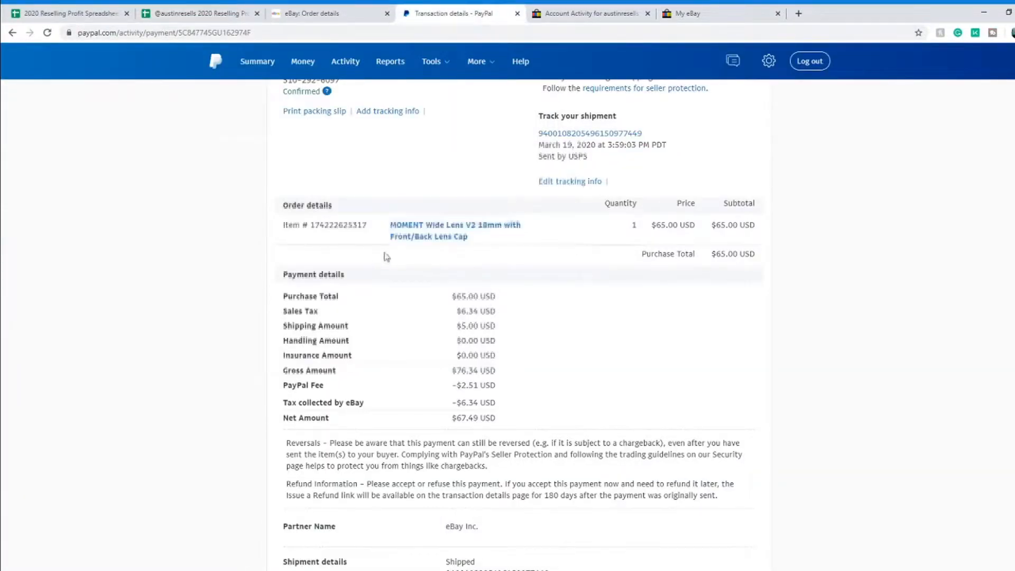
drag(367, 226, 314, 226)
key(ctrl+c)
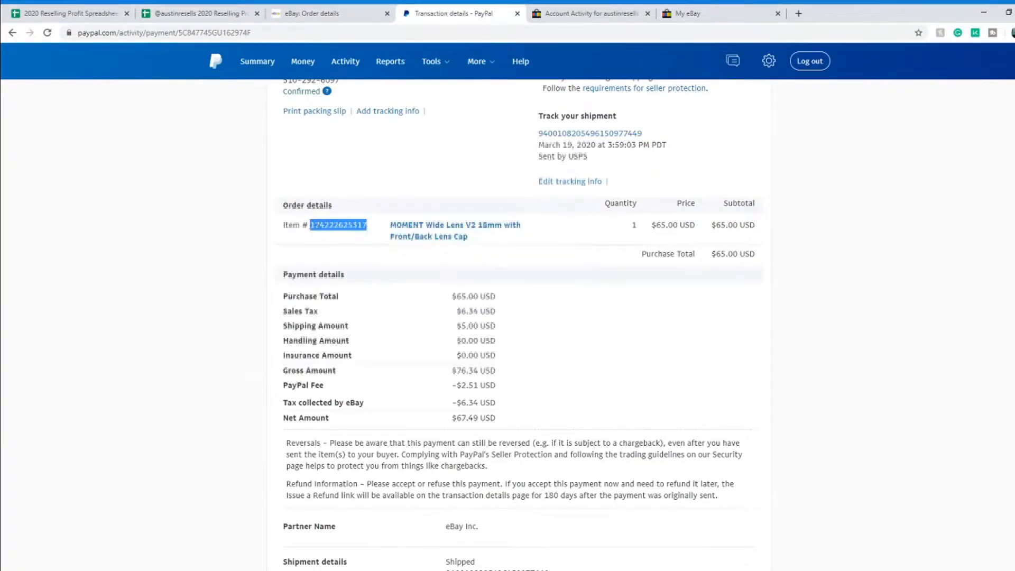
click(185, 13)
right_click(94, 156)
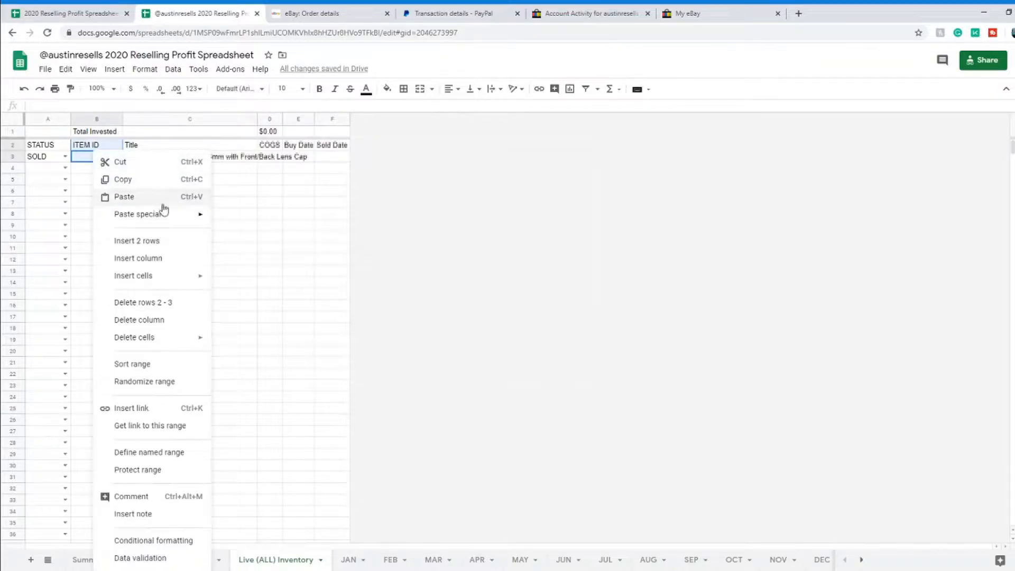
click(164, 202)
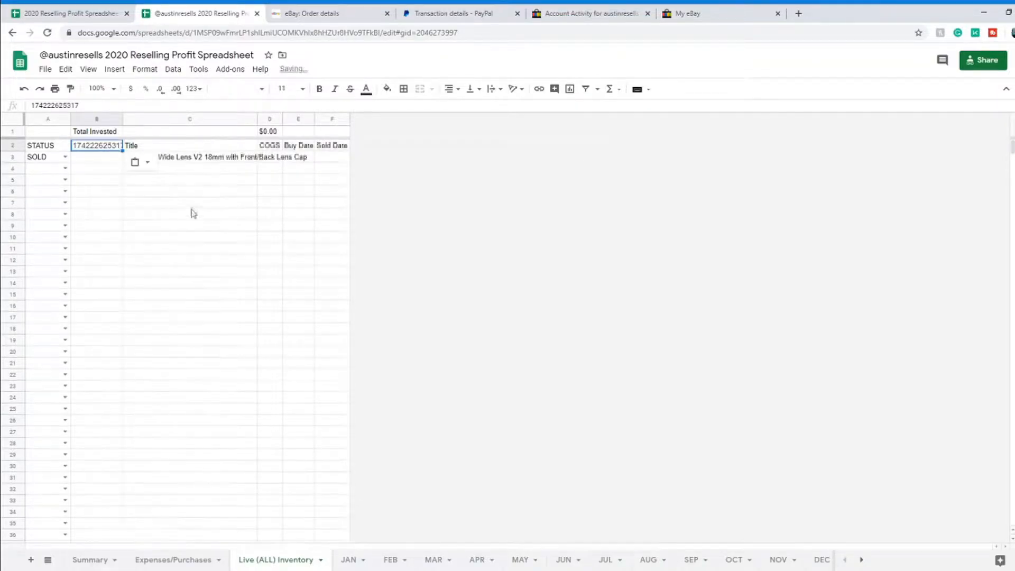
click(24, 88)
click(107, 158)
right_click(107, 162)
mouse_move(159, 222)
click(280, 227)
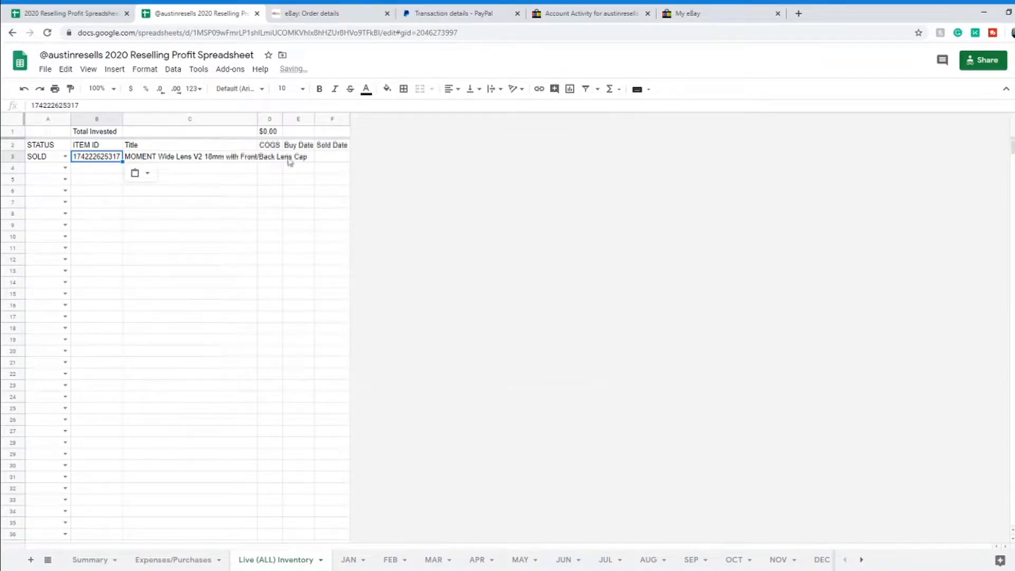
Step: Widen the Title column and enter $0.00 COGS and buy date 2/1
drag(257, 121, 309, 121)
click(323, 158)
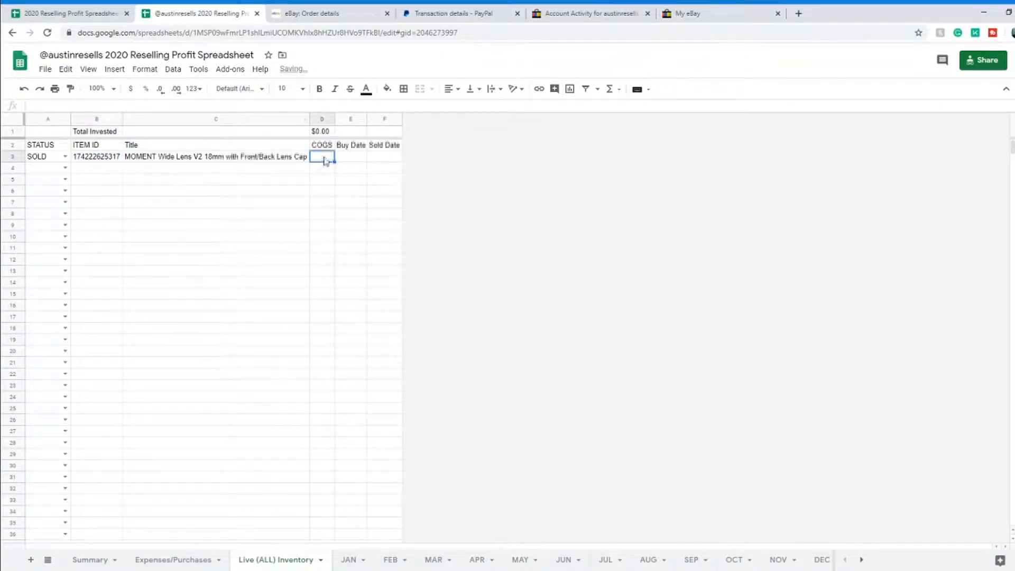
text(0)
click(351, 160)
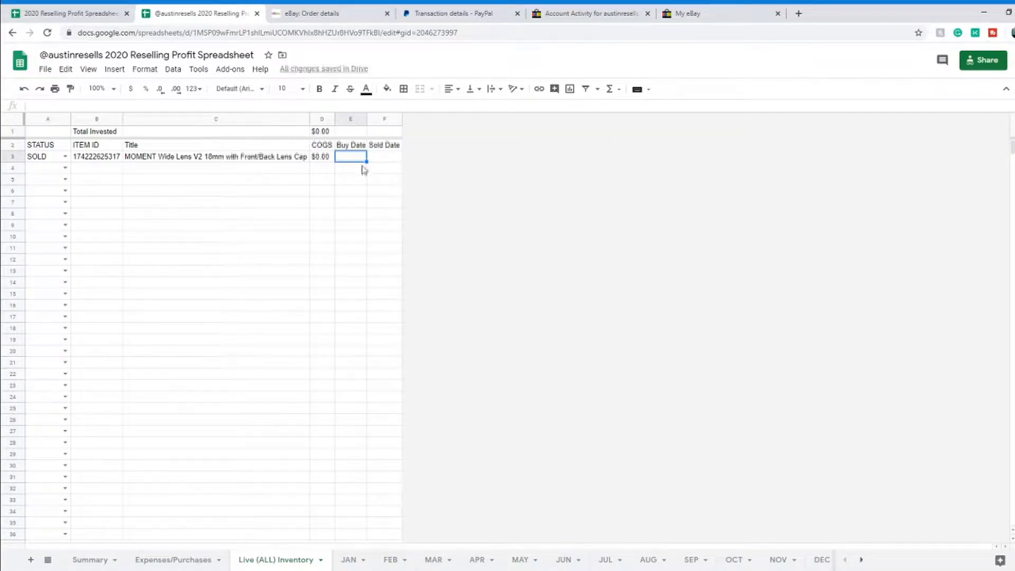
text(2/1)
click(372, 159)
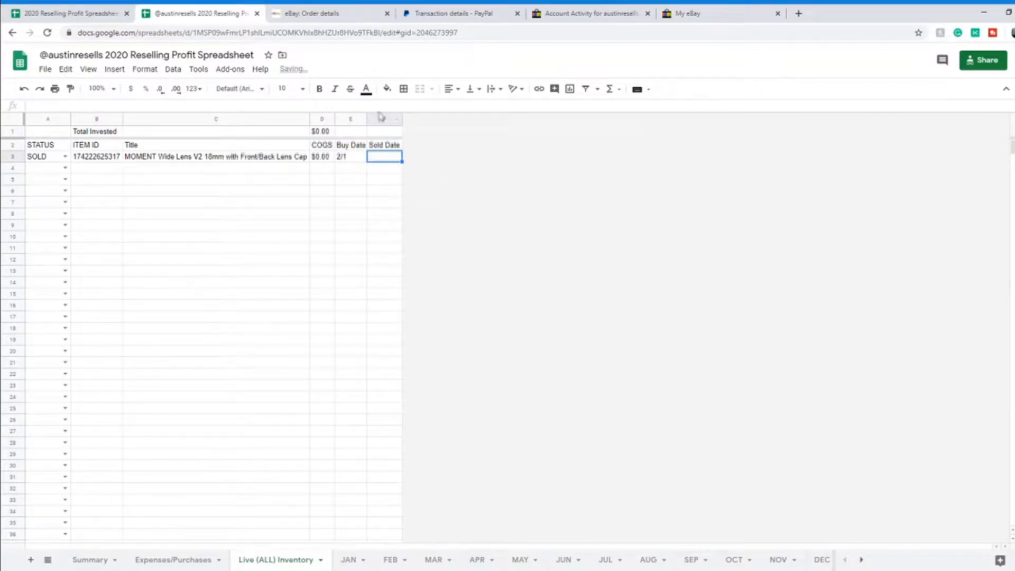
Step: Check the eBay order's sale date and enter 3/19 as the Sold Date
click(445, 16)
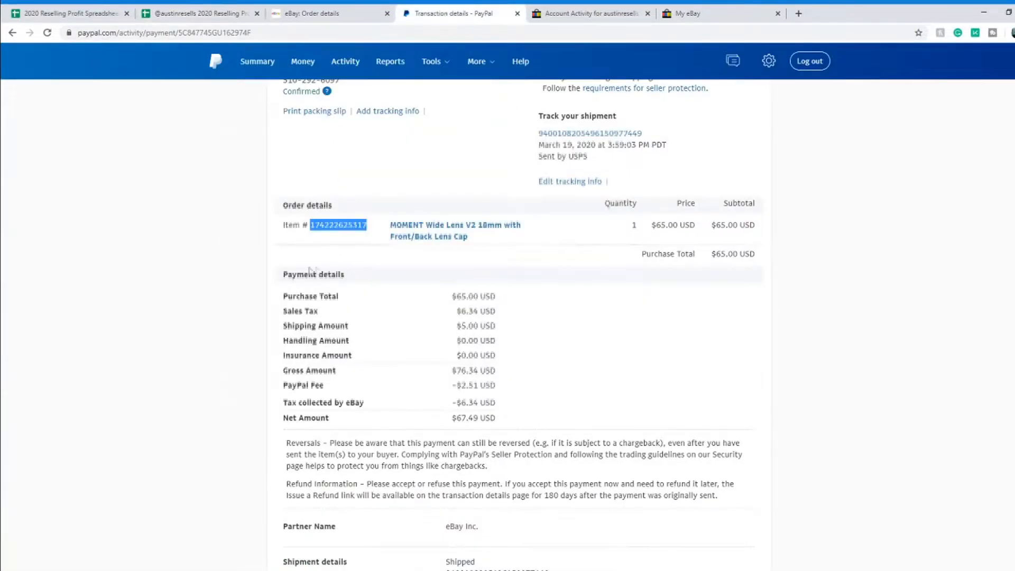
scroll(331, 212, up, 2)
scroll(312, 152, up, 2)
click(289, 168)
scroll(448, 304, down, 1)
scroll(448, 304, down, 1)
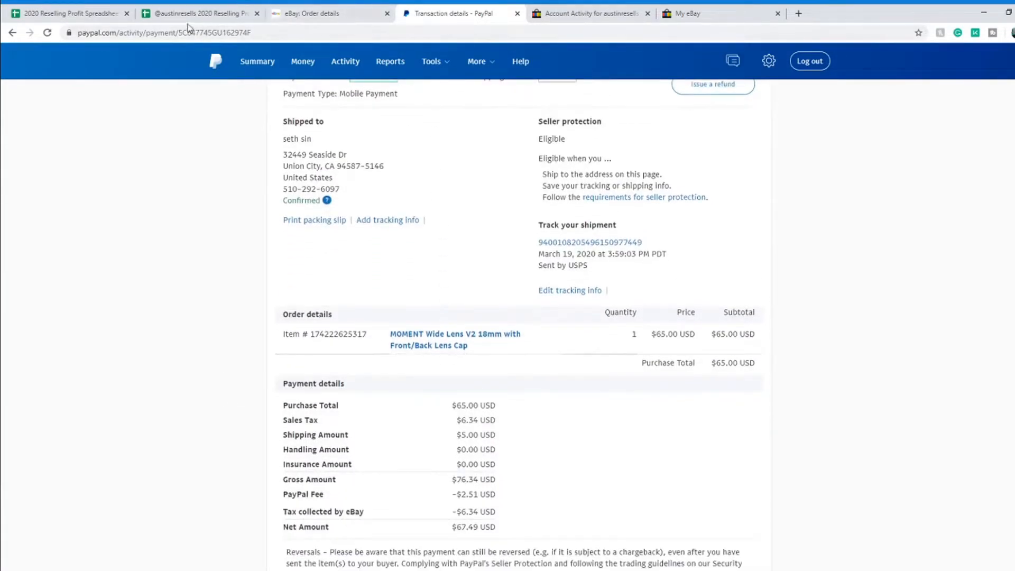
click(312, 14)
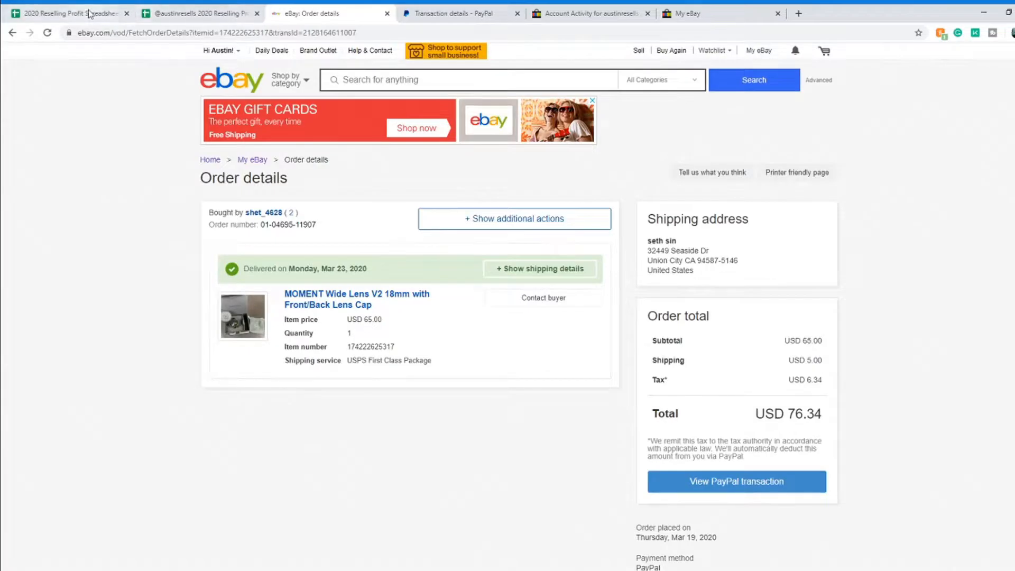
click(170, 13)
text(3/19)
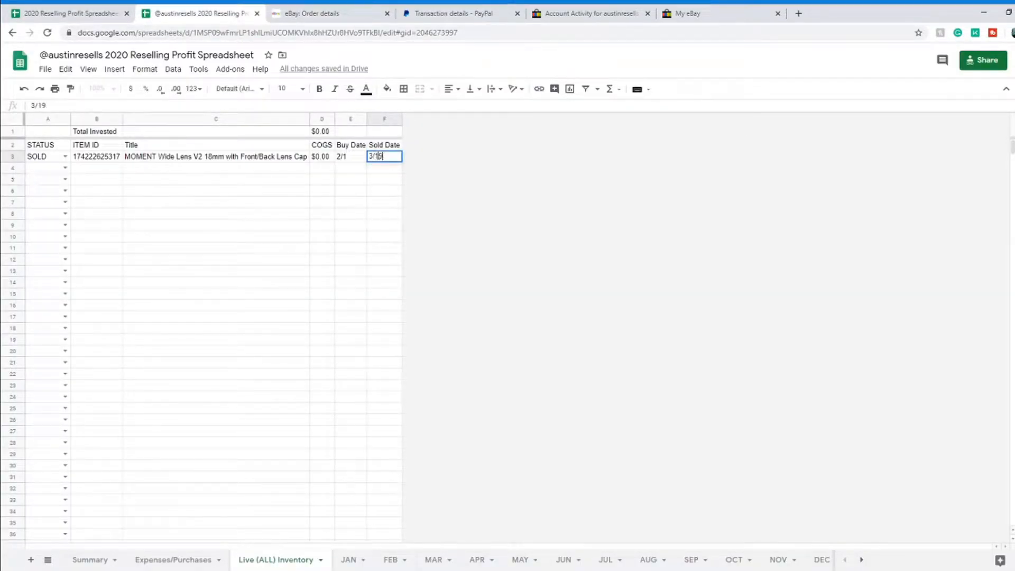
key(Return)
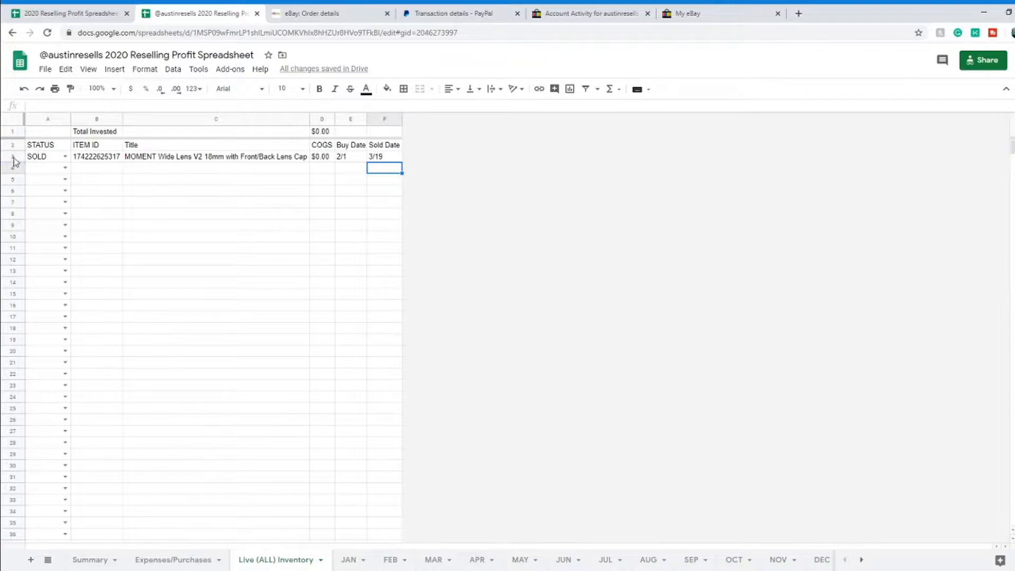
Step: Set A3's status back to SOLD after briefly trying LISTED
click(65, 157)
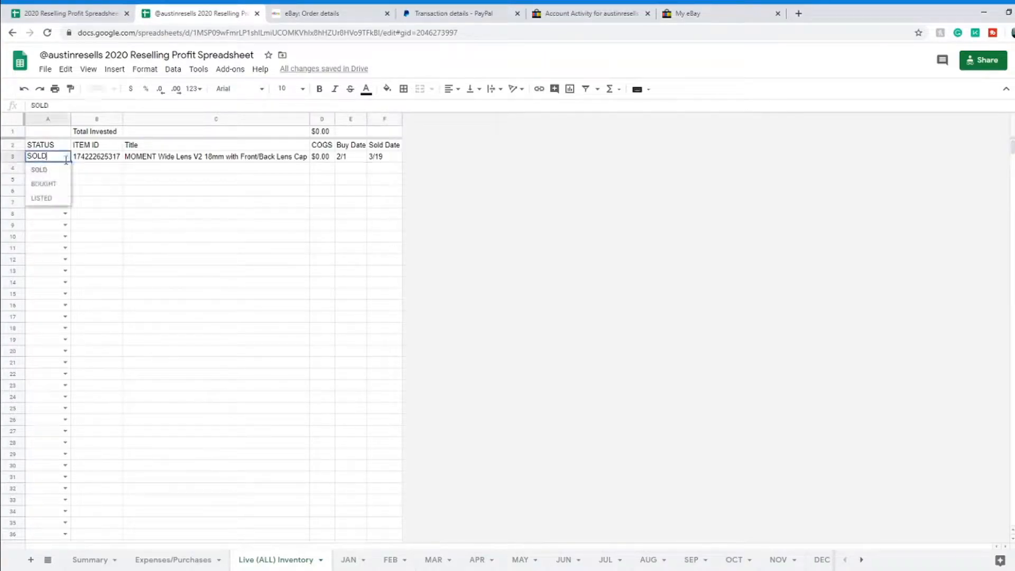
click(39, 170)
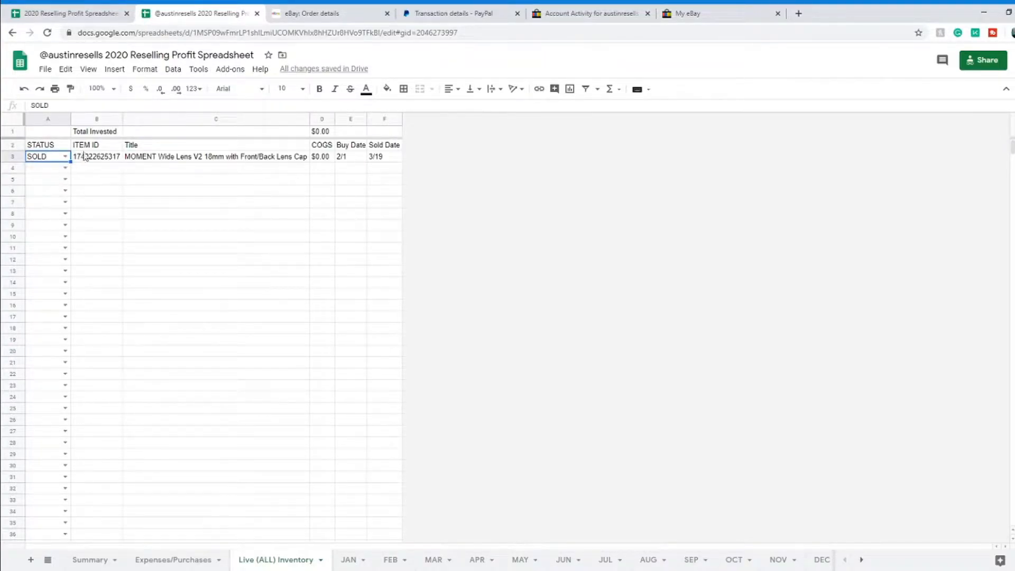
click(65, 157)
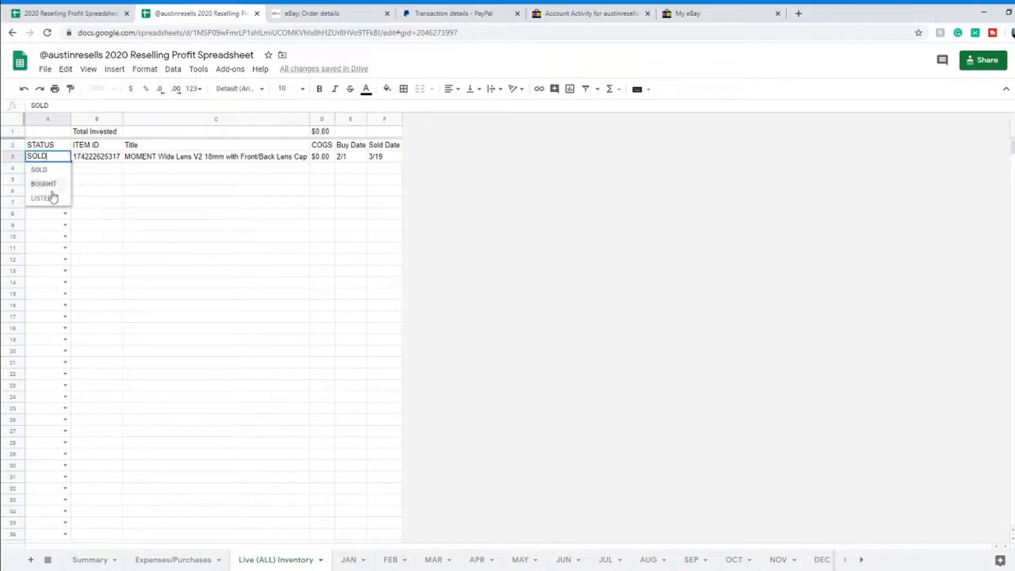
click(50, 200)
click(65, 156)
click(38, 168)
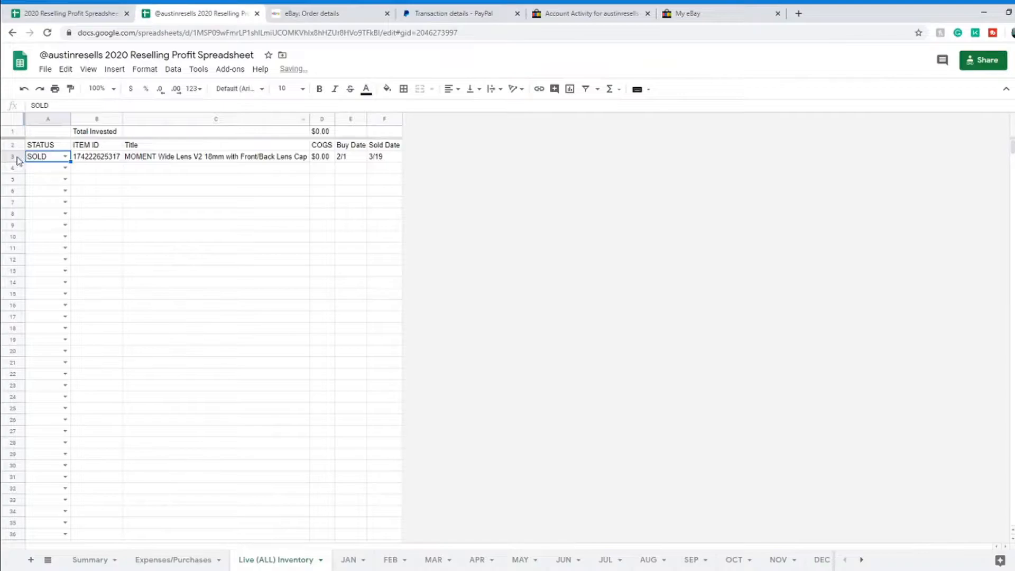
Step: Copy the entire lens row 3
click(17, 156)
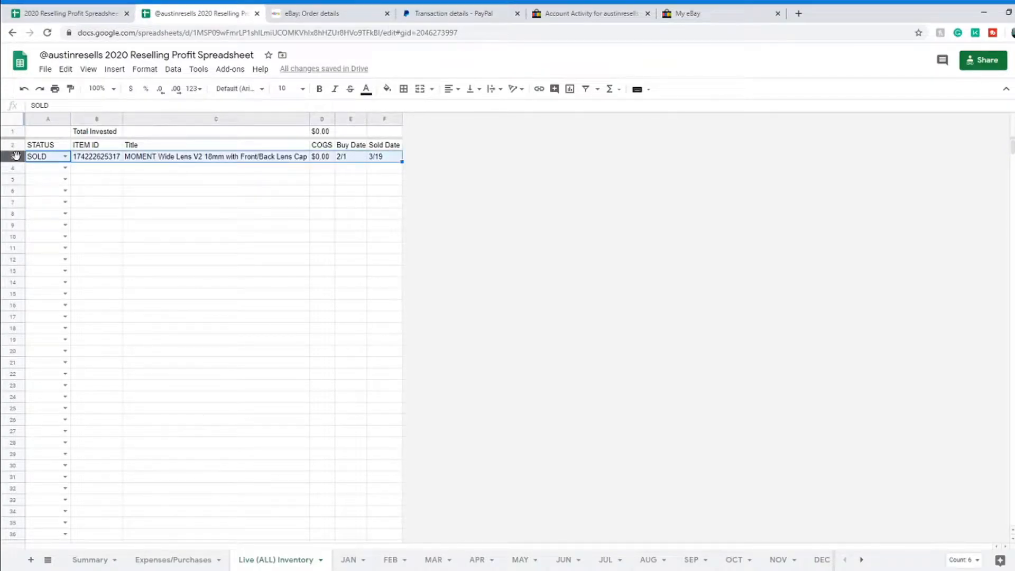
right_click(16, 157)
click(83, 192)
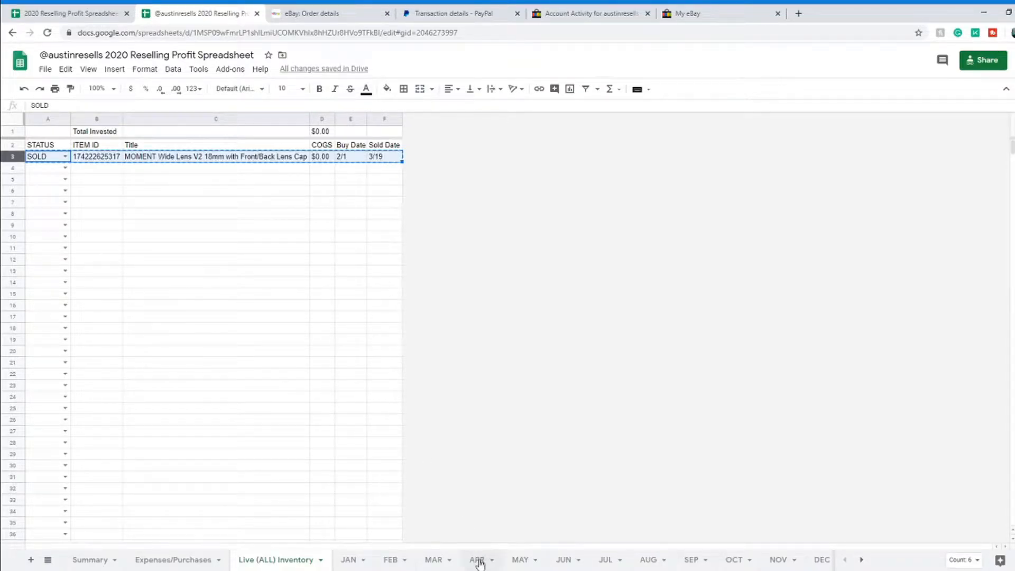
Step: Paste the lens row's values only into row 11 of the MAR sheet
click(434, 560)
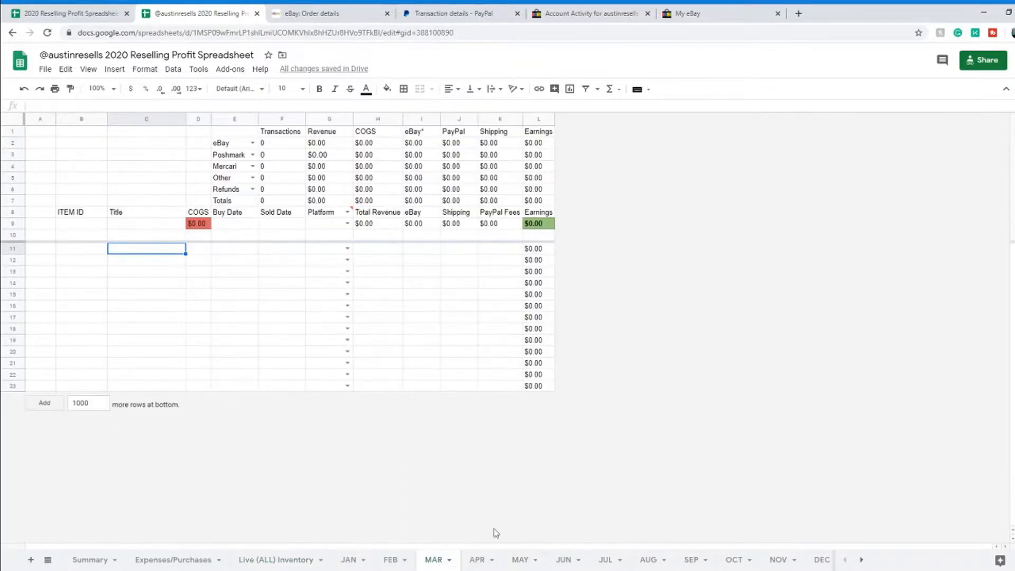
click(50, 253)
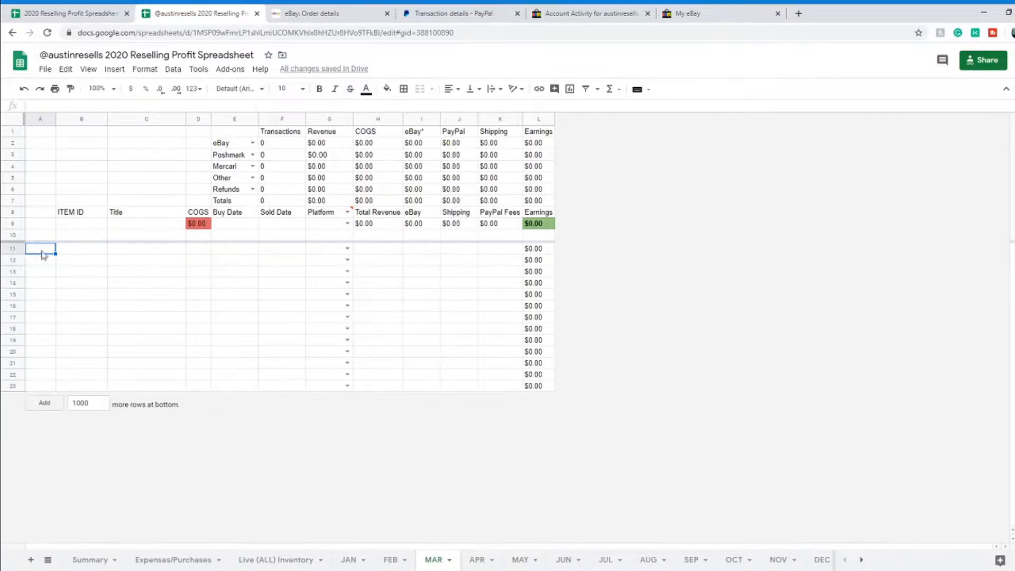
right_click(44, 255)
mouse_move(125, 233)
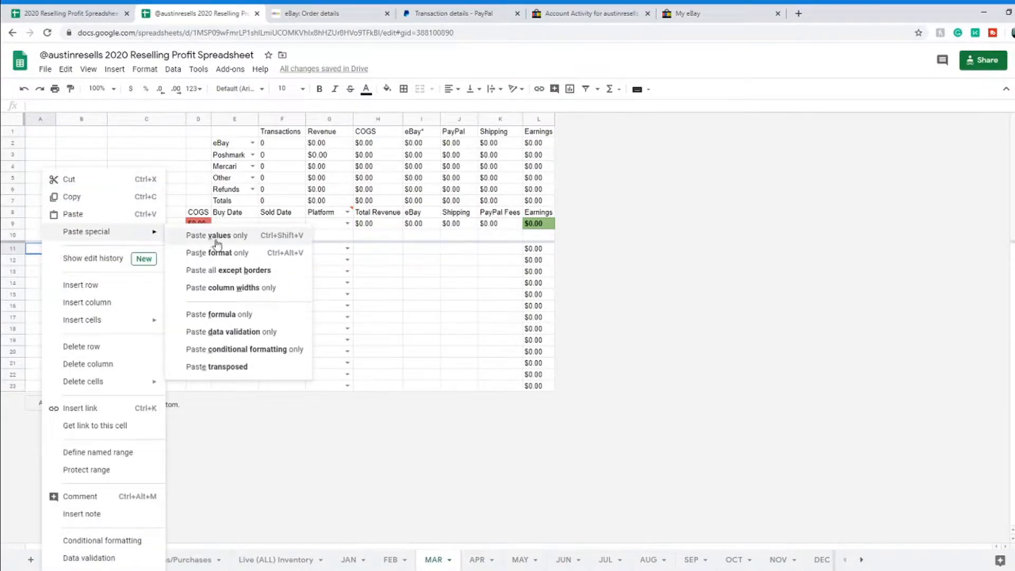
click(217, 235)
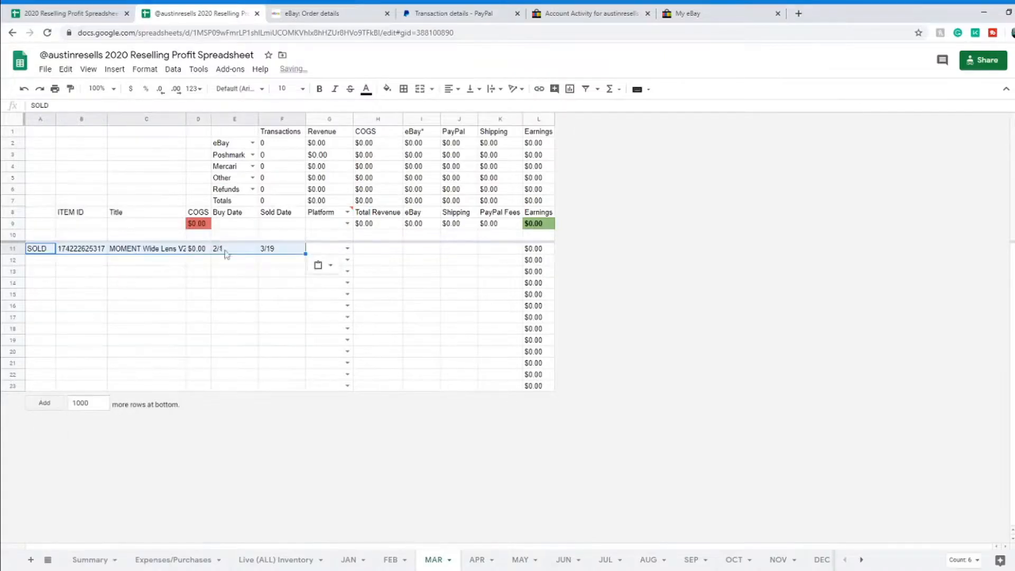
click(208, 263)
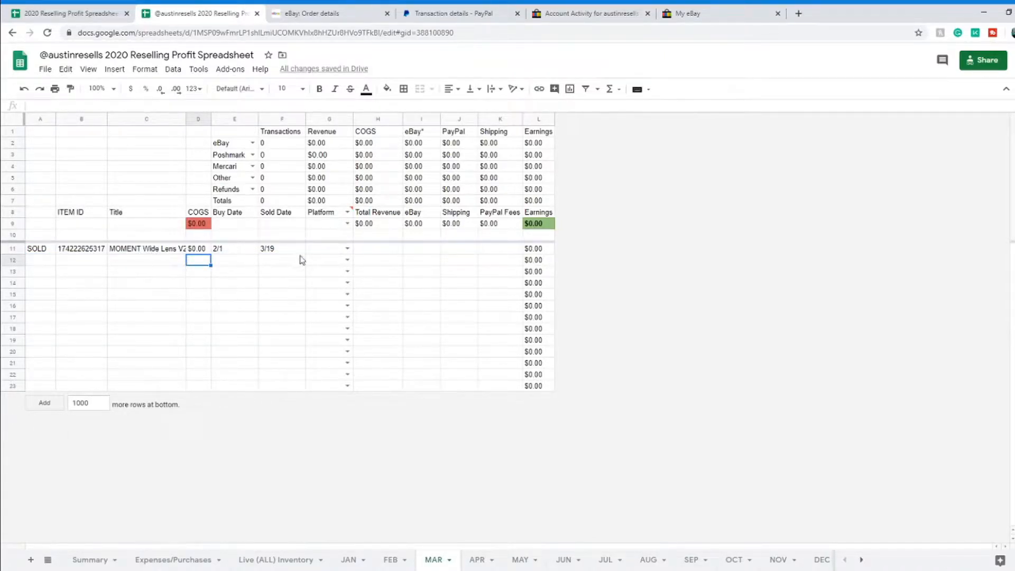
click(342, 253)
click(344, 249)
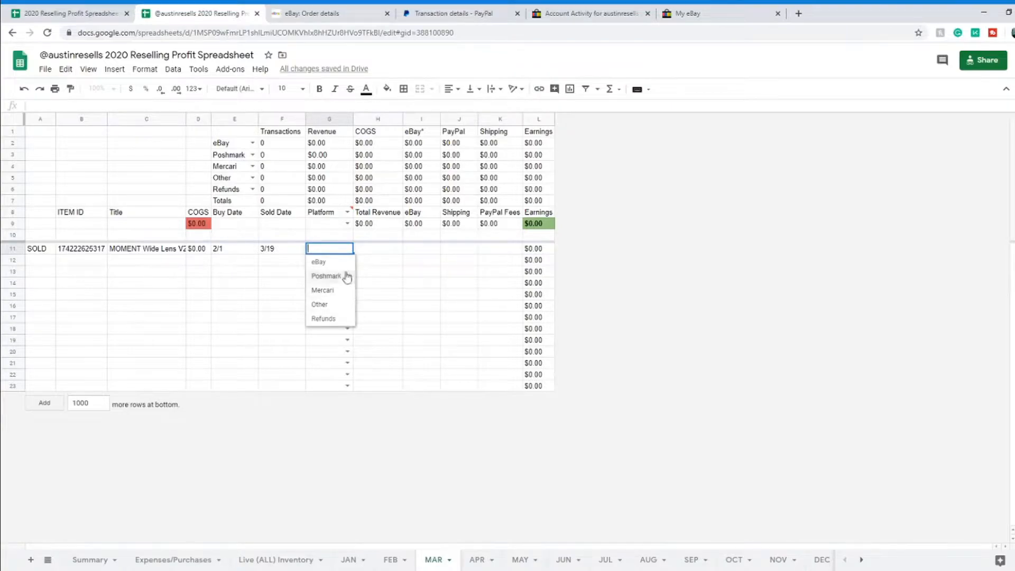
Step: Choose eBay as row 11's Platform and review the column headings
click(334, 267)
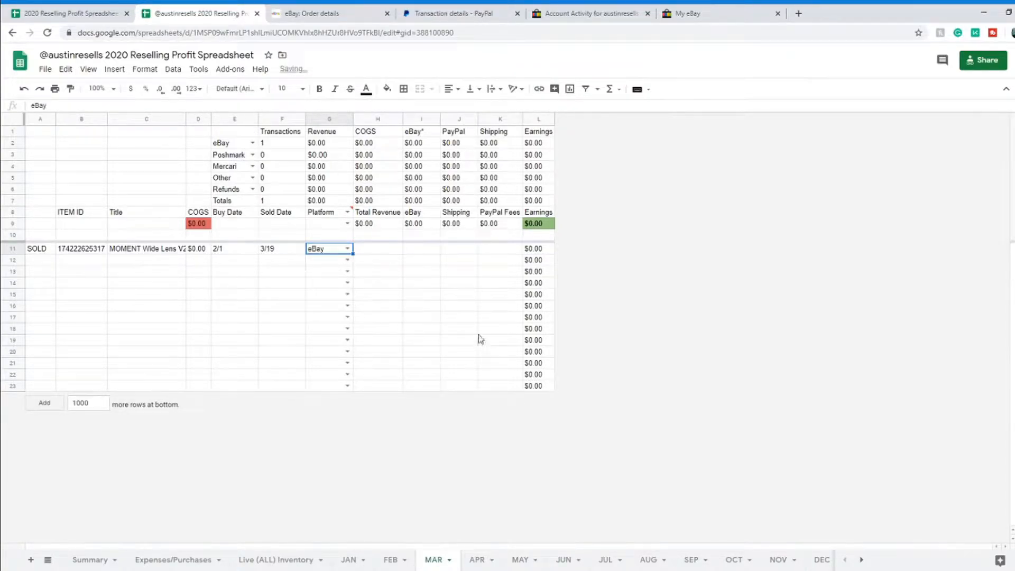
click(391, 253)
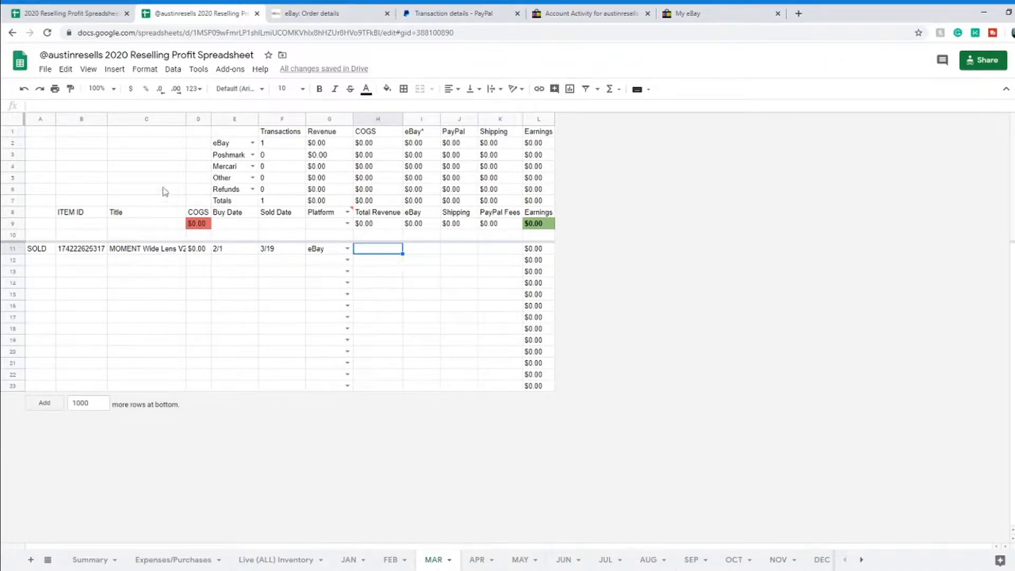
click(53, 213)
drag(62, 214, 539, 214)
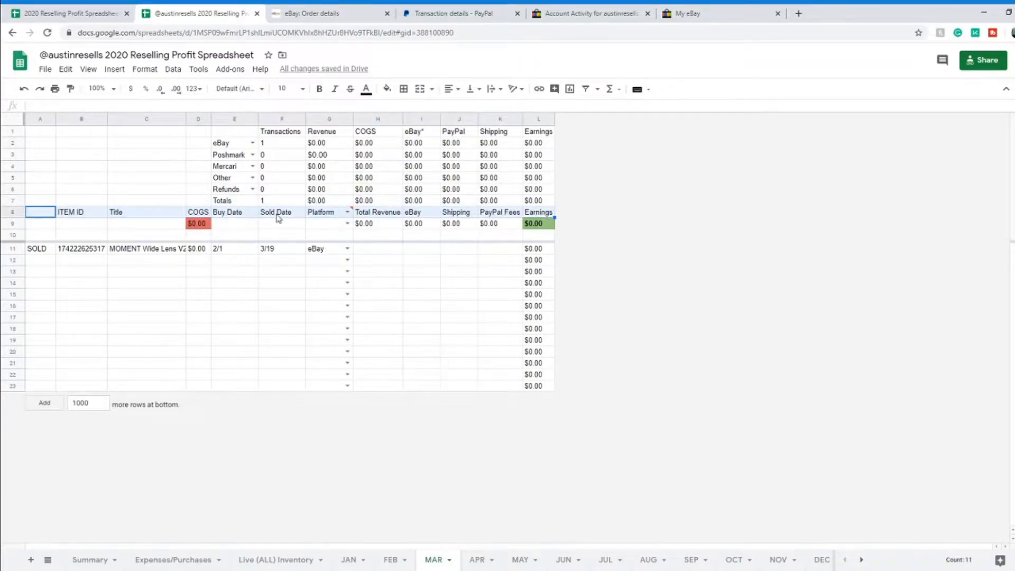
click(47, 253)
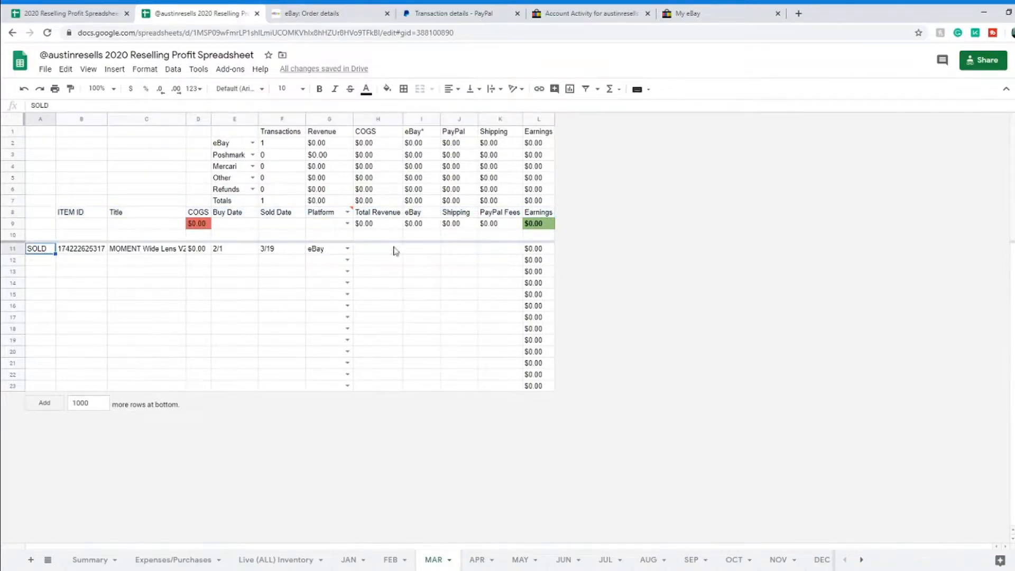
mouse_move(326, 217)
click(380, 249)
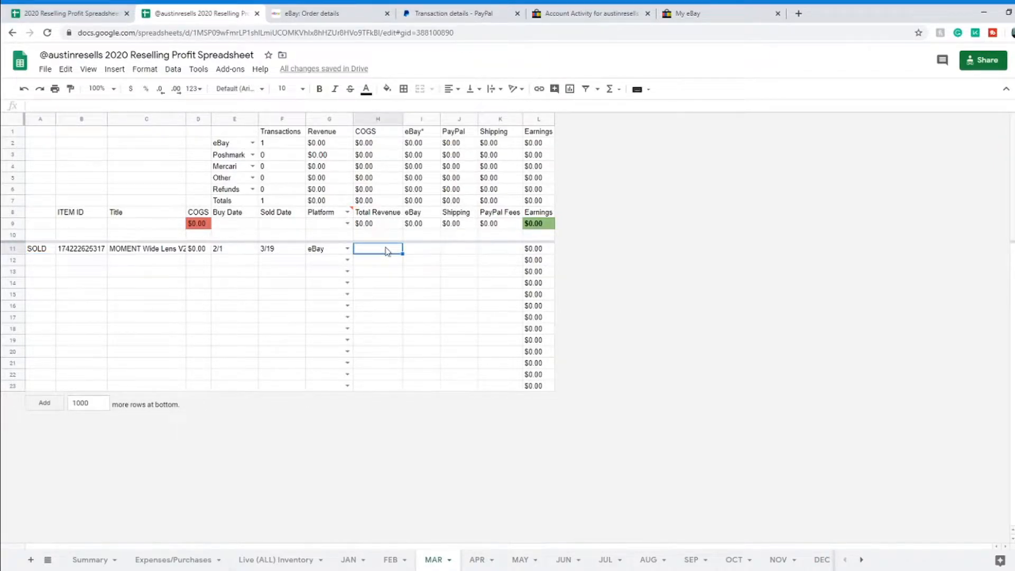
Step: Enter the $76.34 PayPal gross amount as row 11's Total Revenue
click(472, 10)
scroll(526, 455, down, 1)
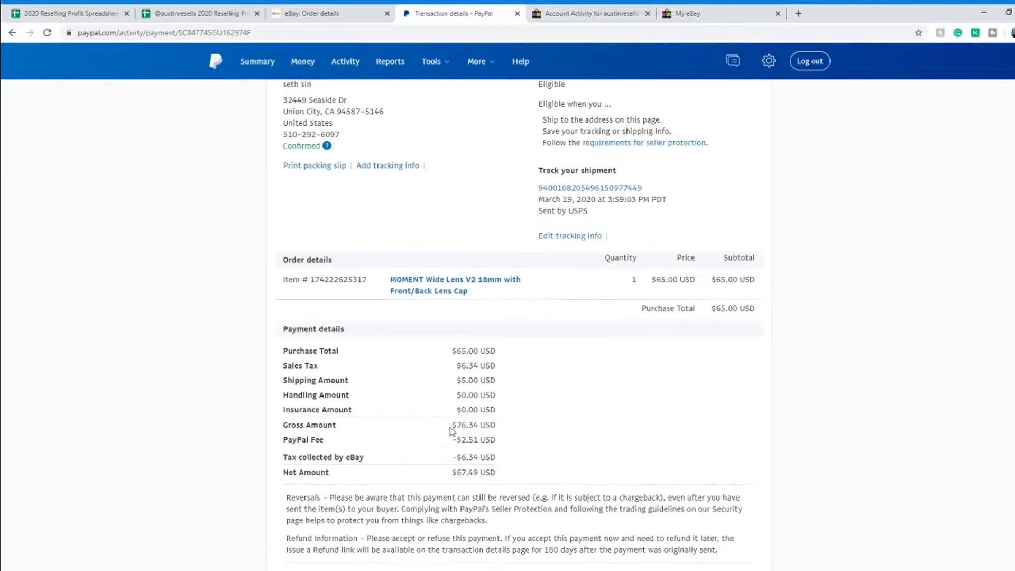
drag(451, 431, 517, 431)
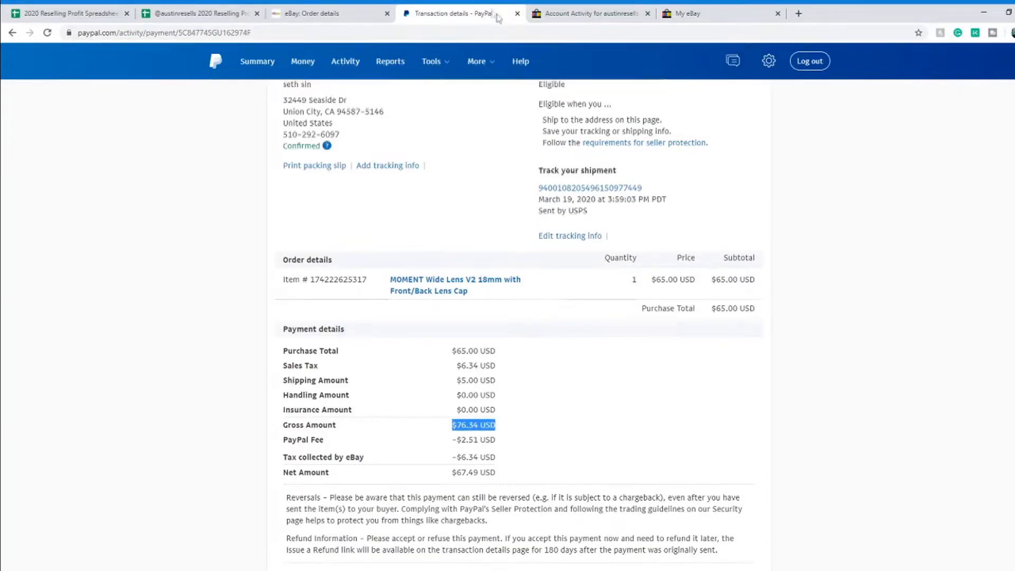
click(166, 13)
text(76.34)
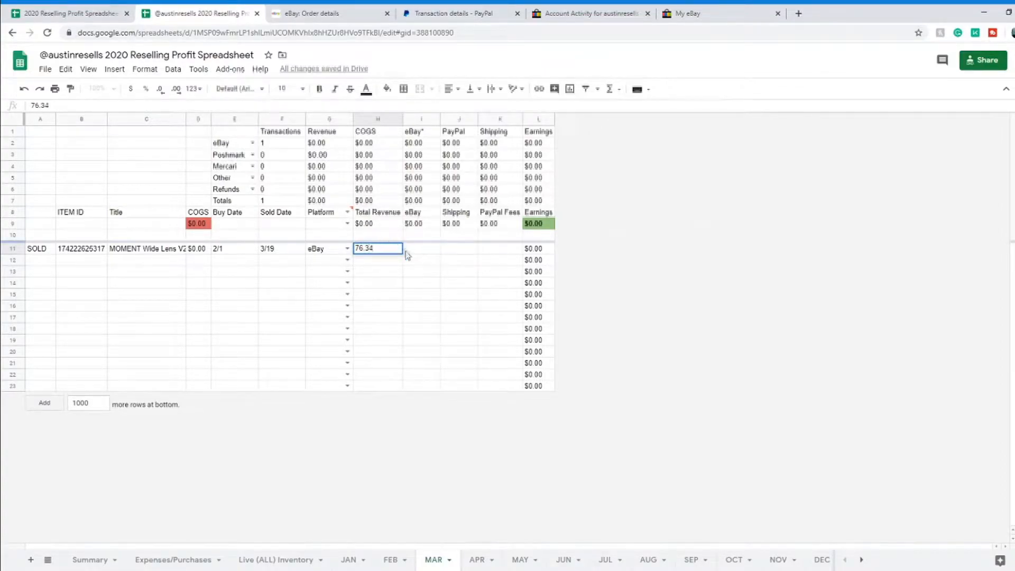
key(Tab)
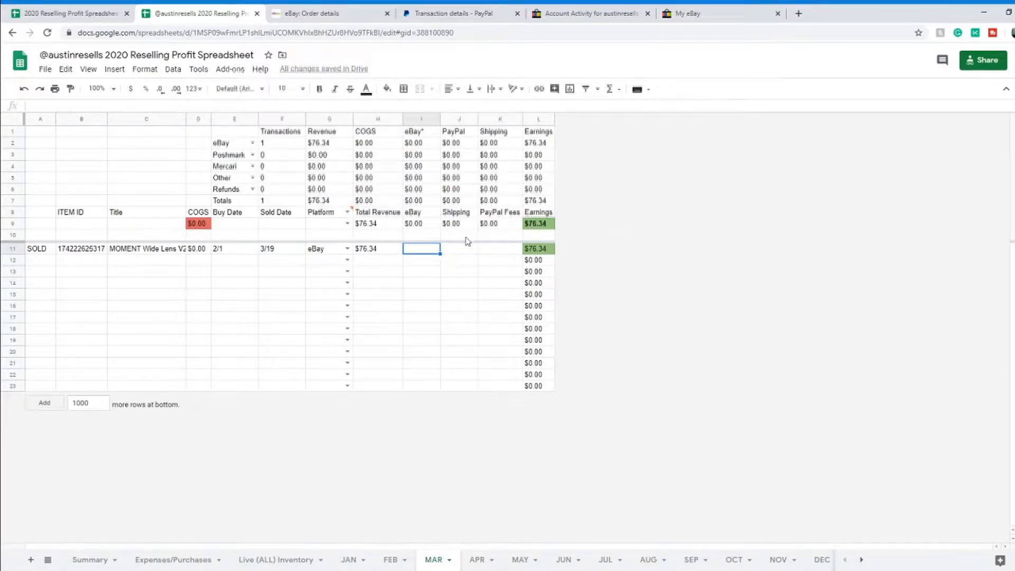
click(418, 216)
click(426, 250)
Step: Search eBay fees by the lens's item number and enter 11.55 in I11
click(570, 16)
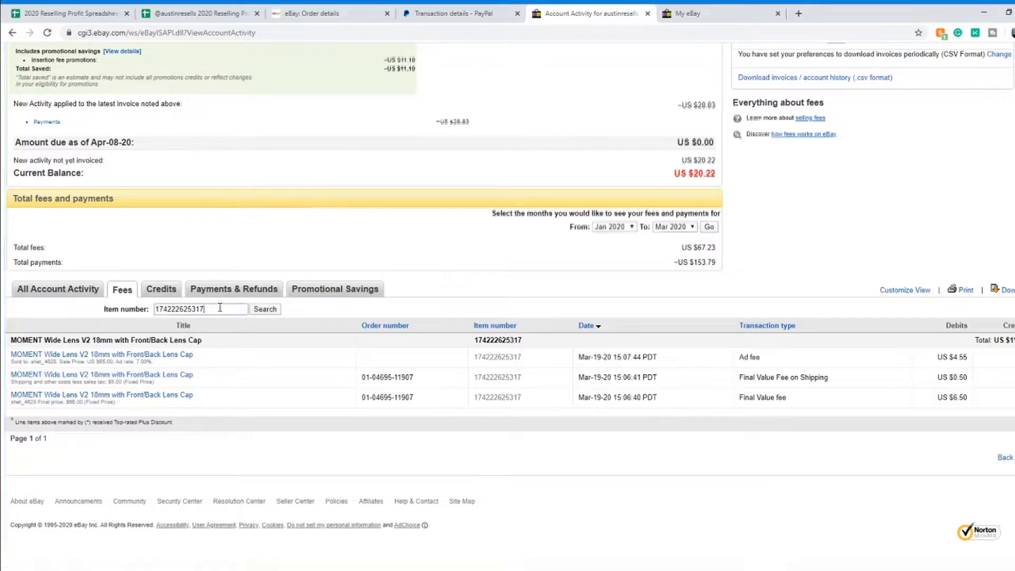
drag(216, 309, 146, 312)
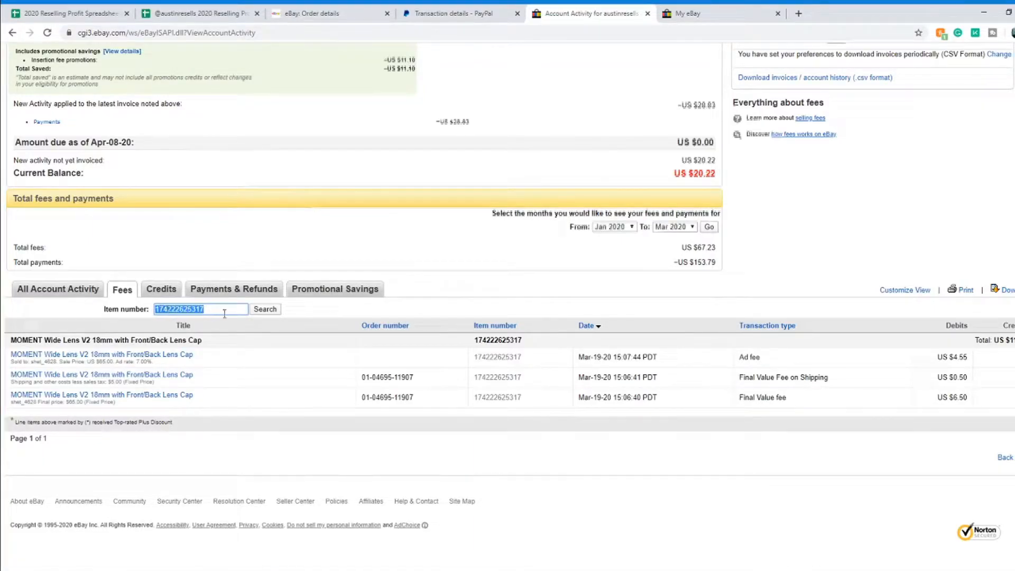
click(266, 311)
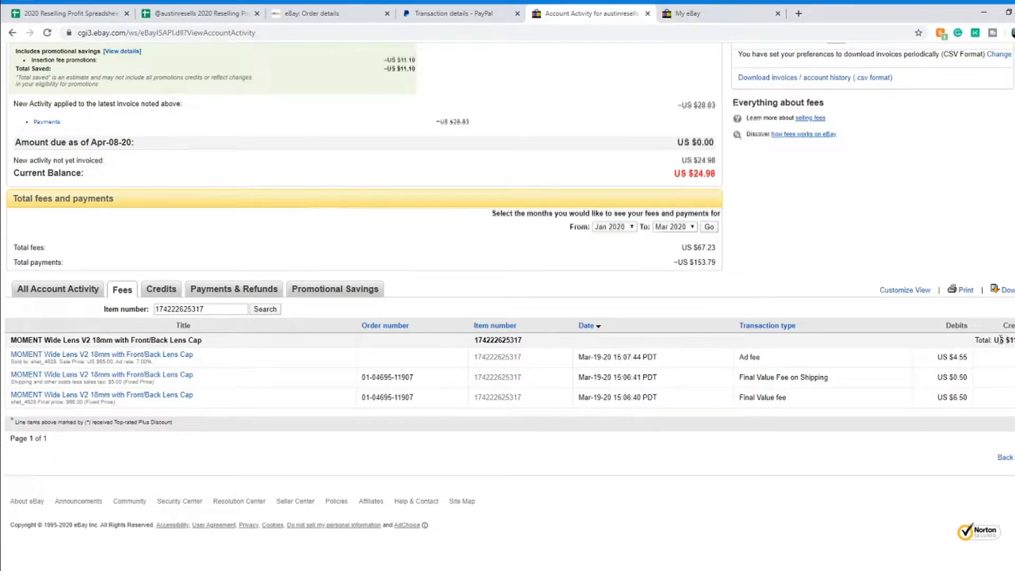
scroll(997, 340, up, 1)
scroll(996, 339, down, 1)
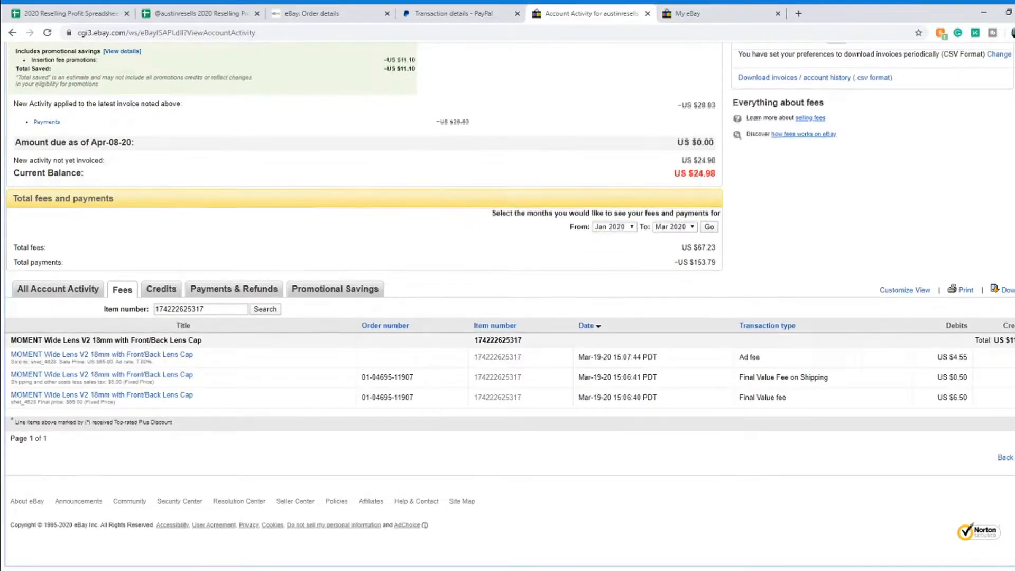
click(182, 16)
text(11.55)
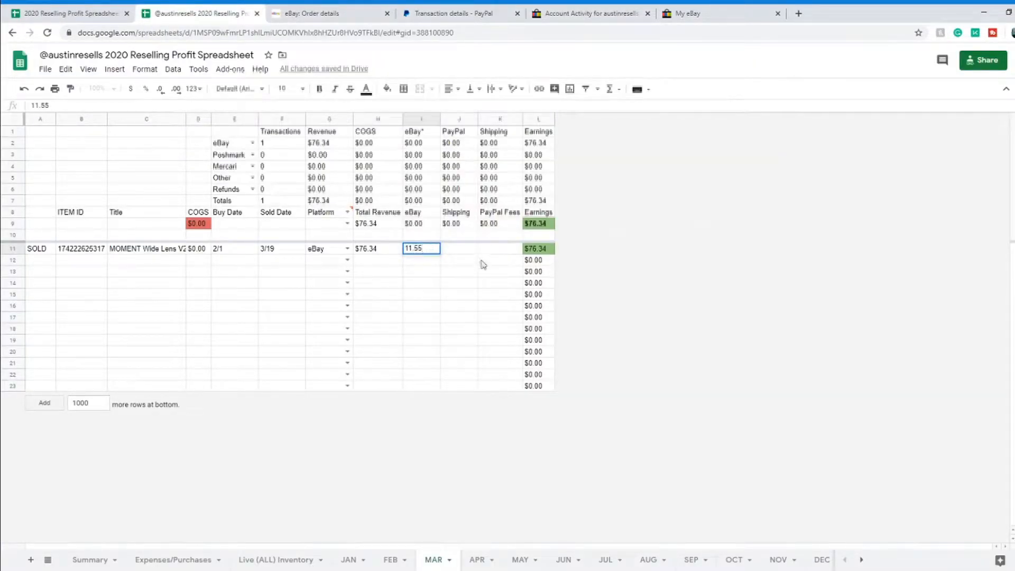
key(Tab)
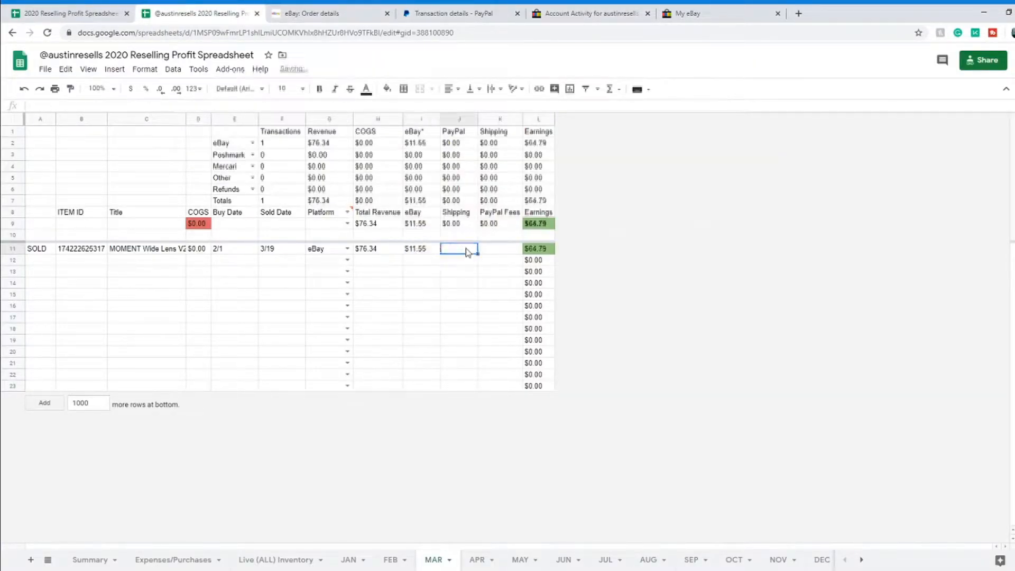
Step: Enter the $2.51 PayPal fee from the transaction into J11
click(502, 14)
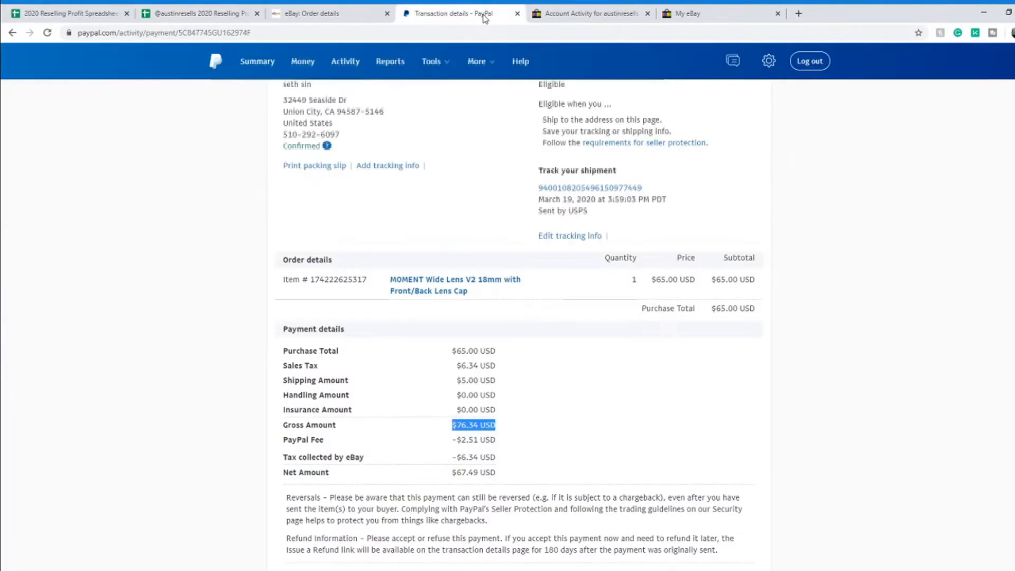
scroll(412, 427, down, 1)
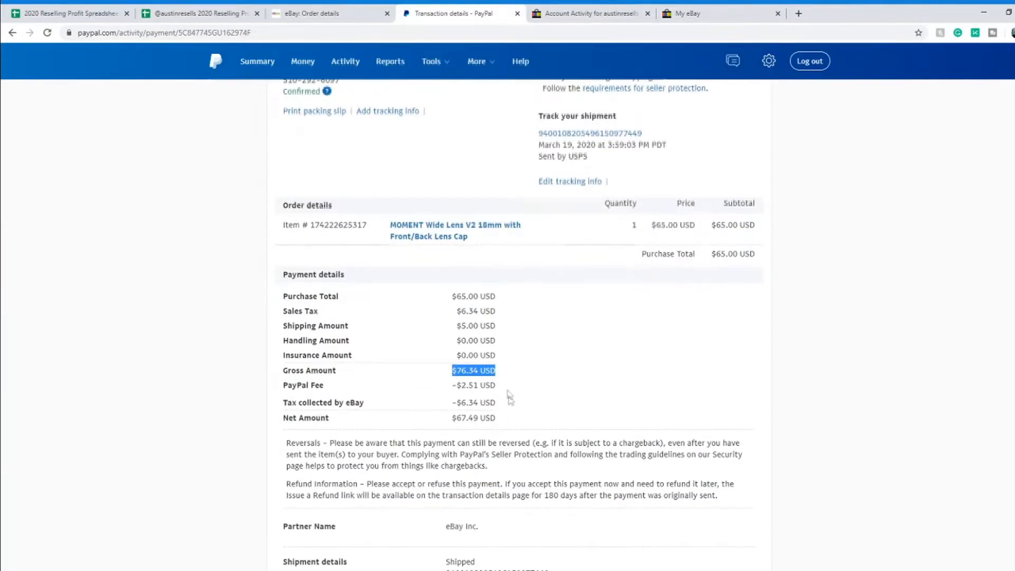
drag(453, 385, 496, 385)
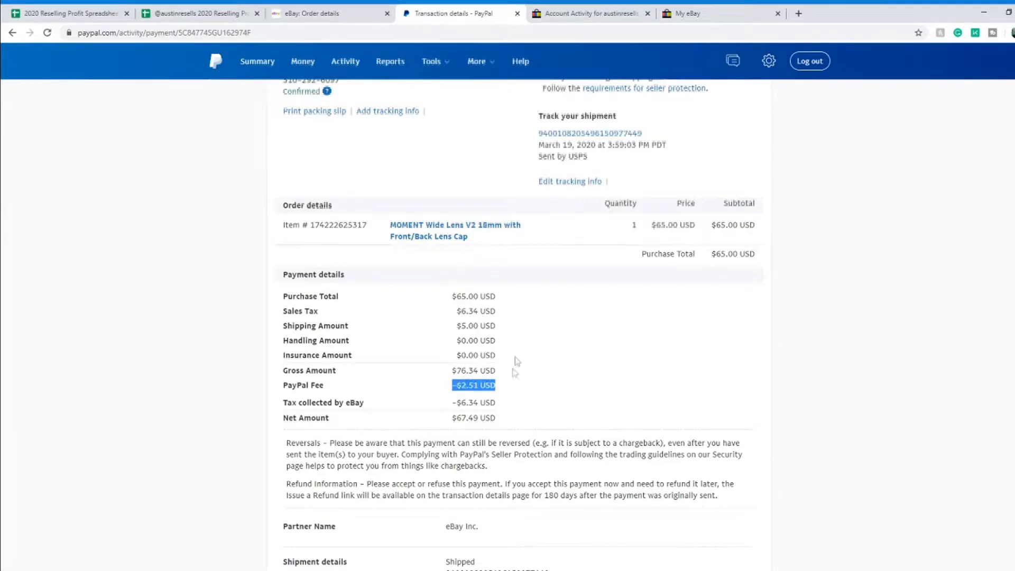
click(175, 14)
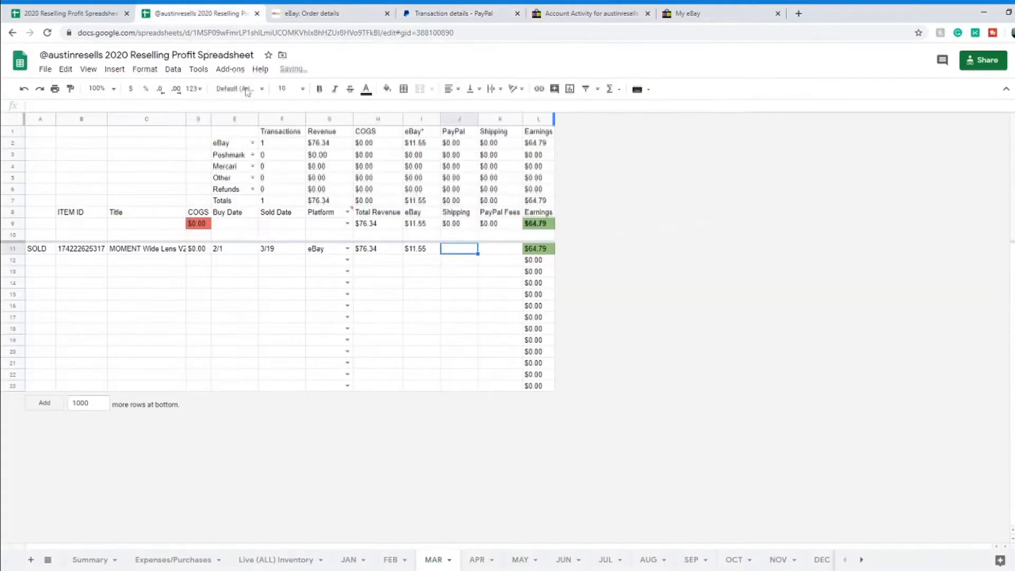
text(2.51)
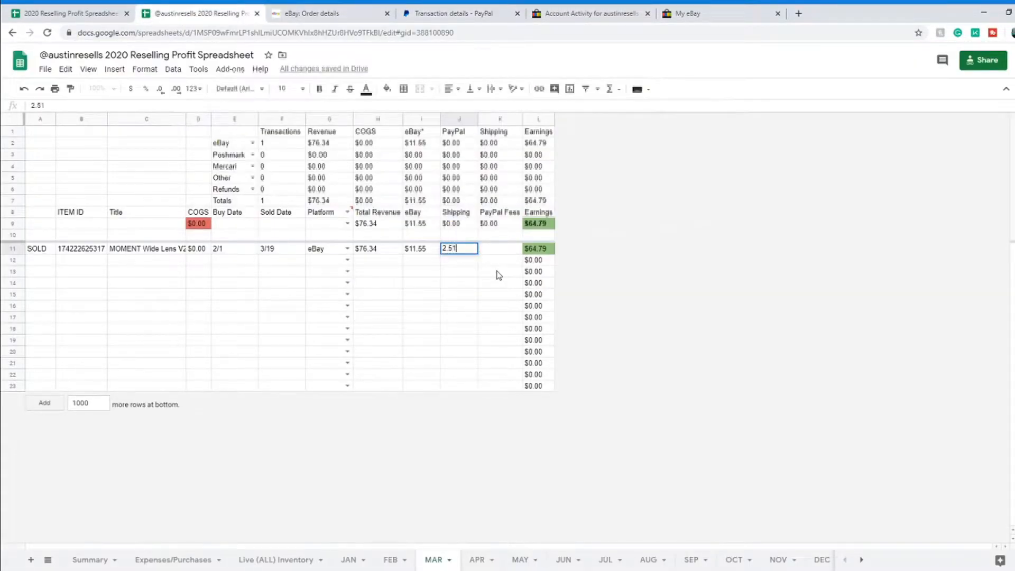
key(Tab)
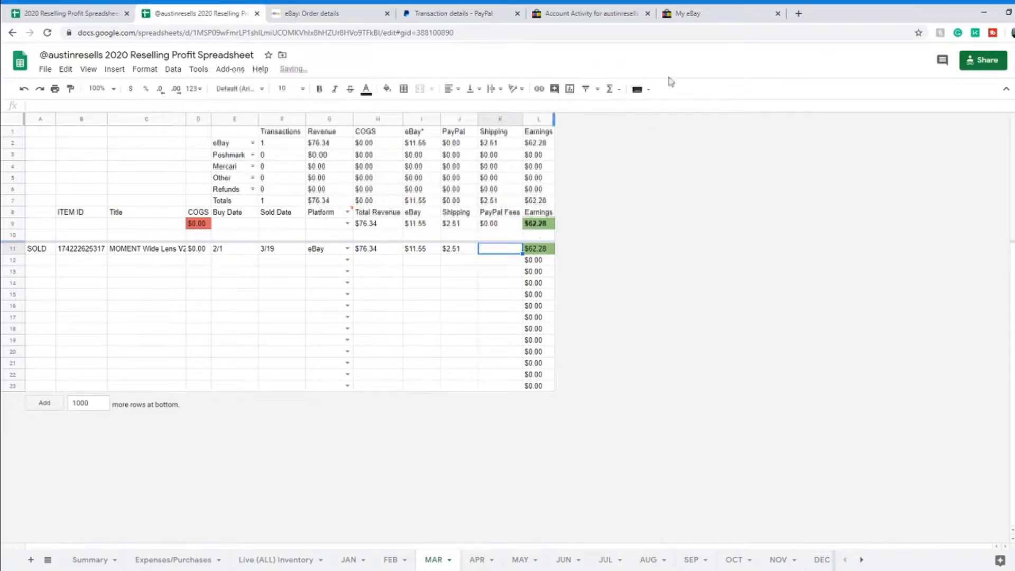
click(710, 21)
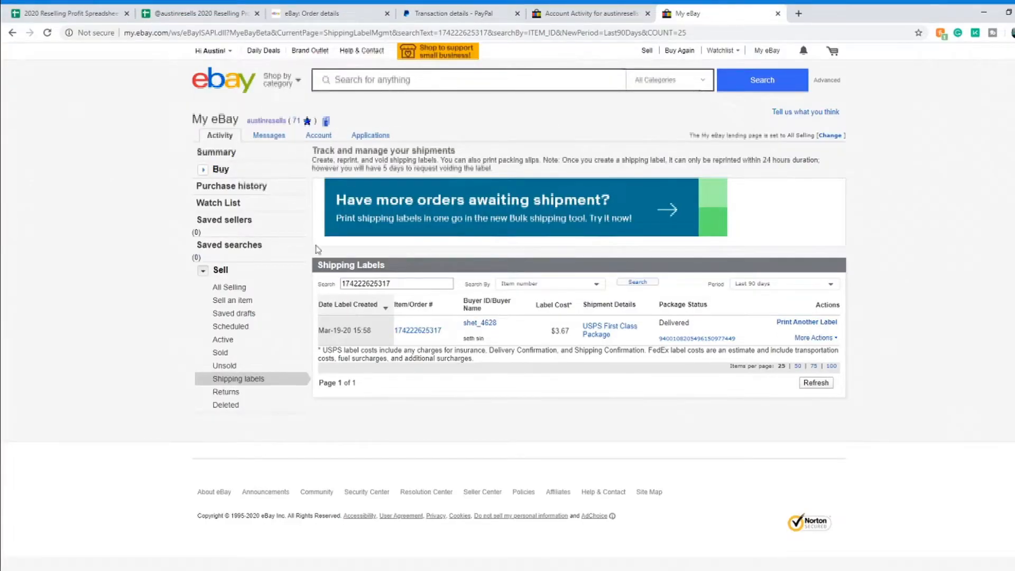
Step: Find the $3.67 shipping label cost in My eBay and start typing it into K11
scroll(264, 264, down, 1)
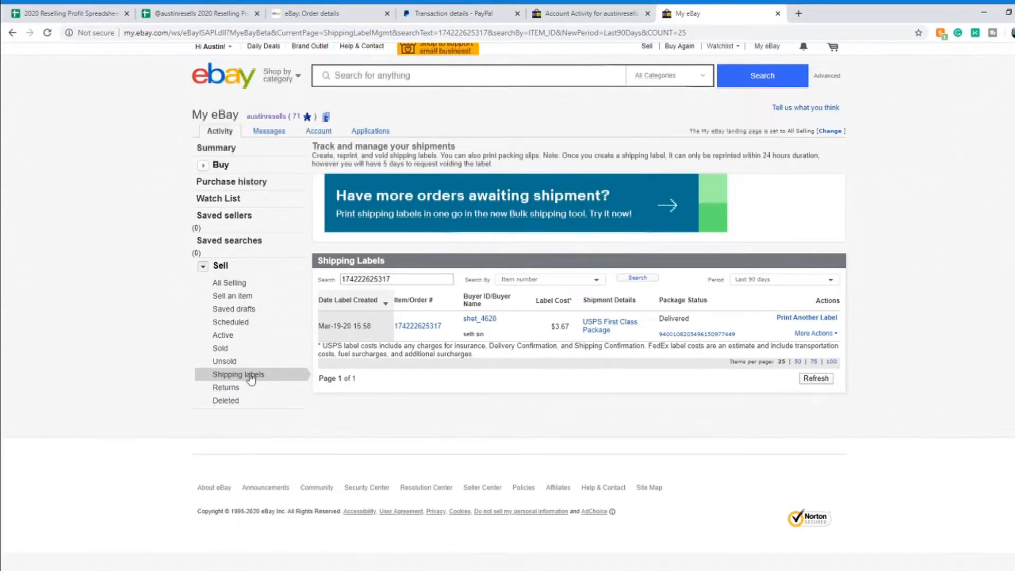
drag(406, 279, 334, 281)
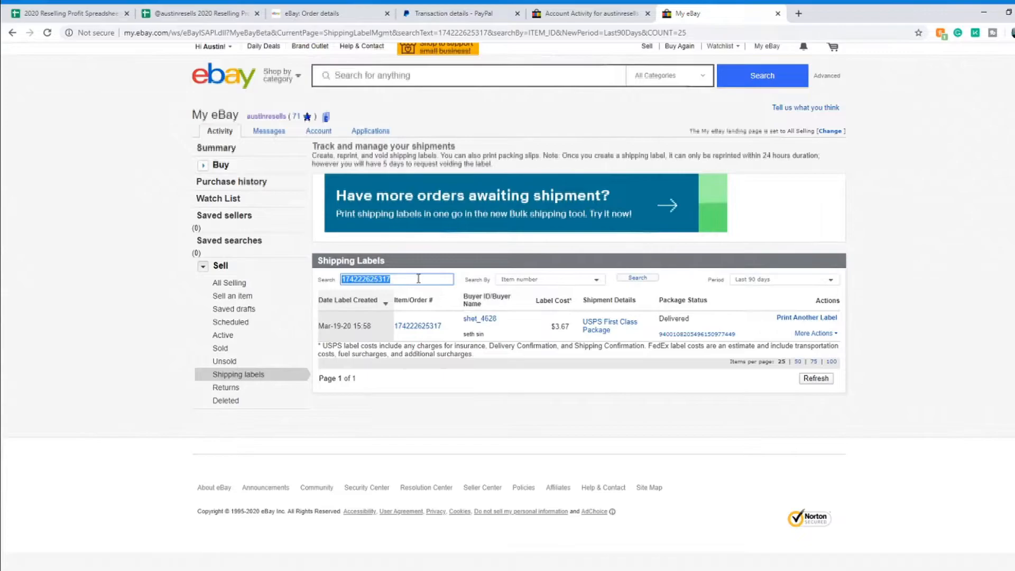
click(550, 332)
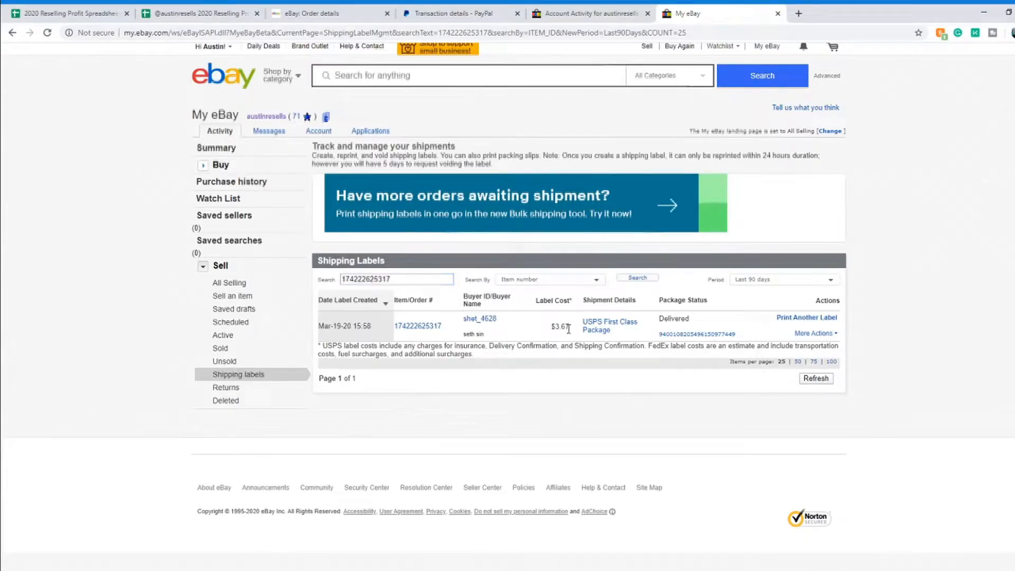
click(241, 13)
text(3.67)
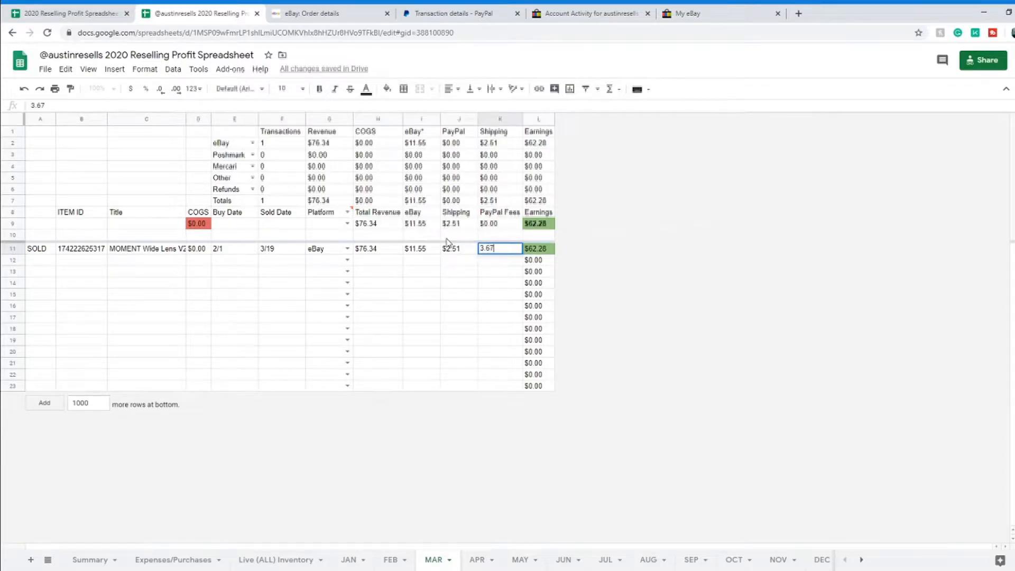
Step: Commit the $3.67 cost in K11, then view H11's revenue and L11's earnings formula
click(428, 253)
click(429, 257)
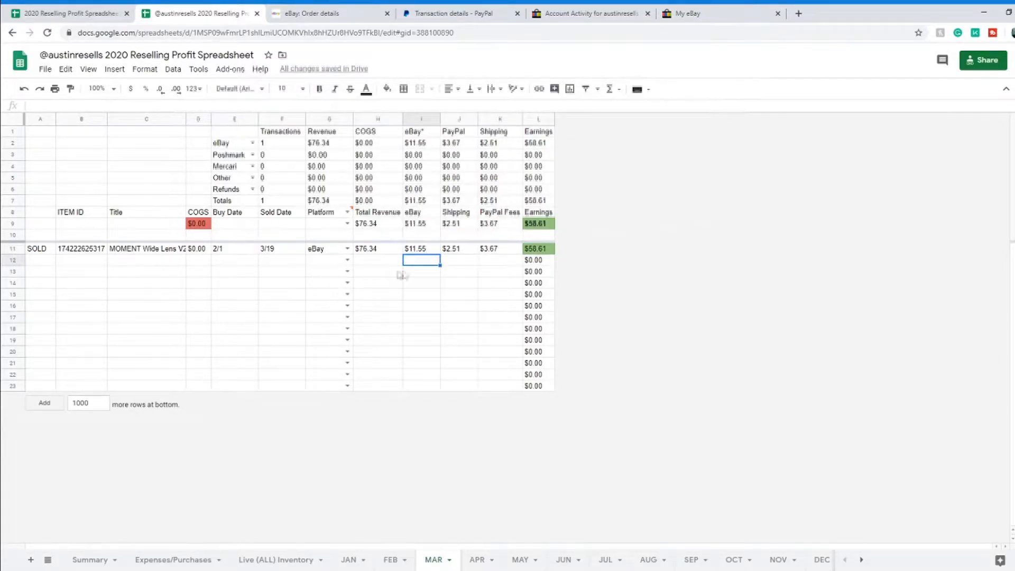
click(387, 252)
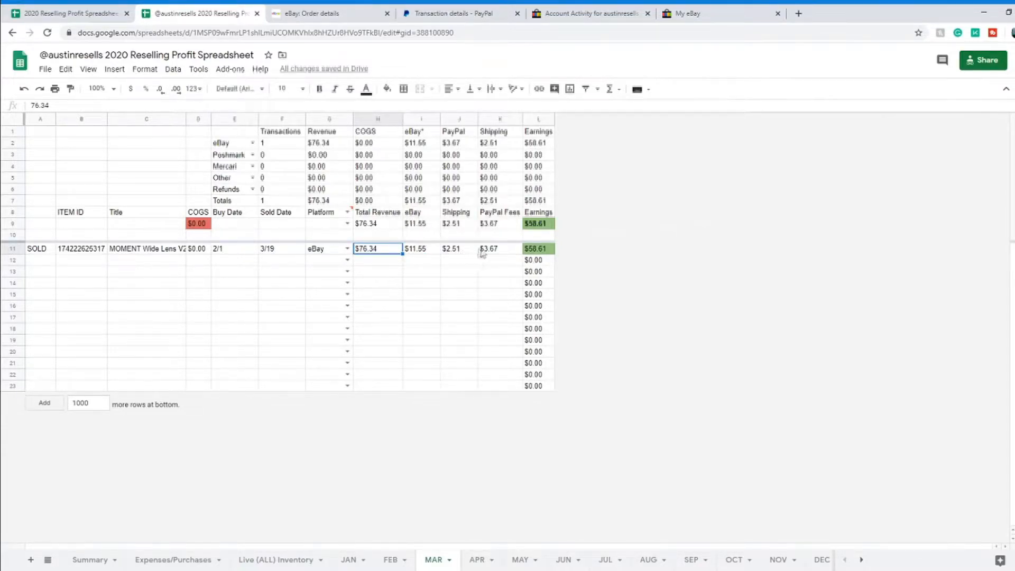
click(537, 251)
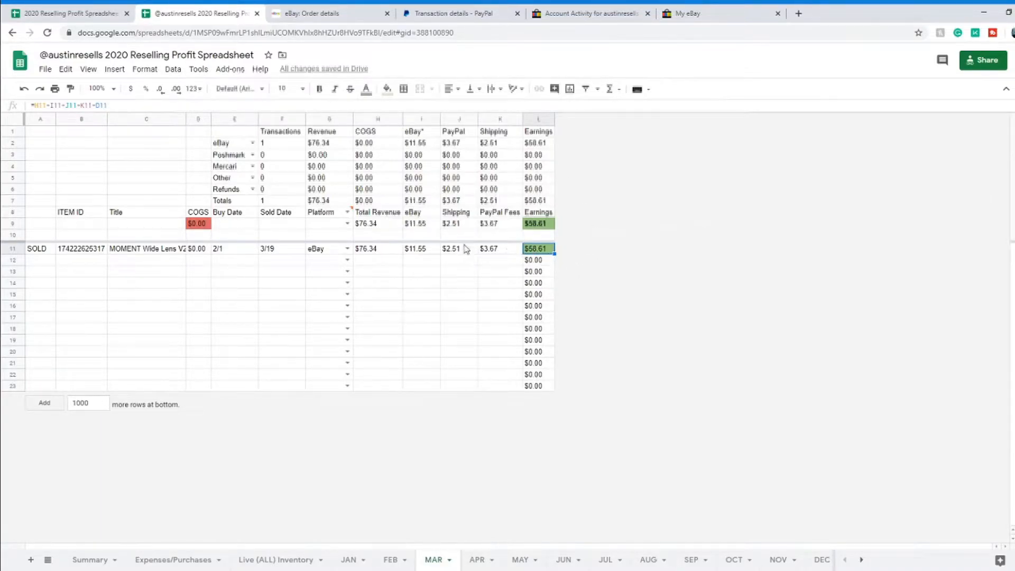
Step: Compare H11 revenue, K11's $3.67 cost and L11's earnings formula to show the $58.61 result
click(379, 253)
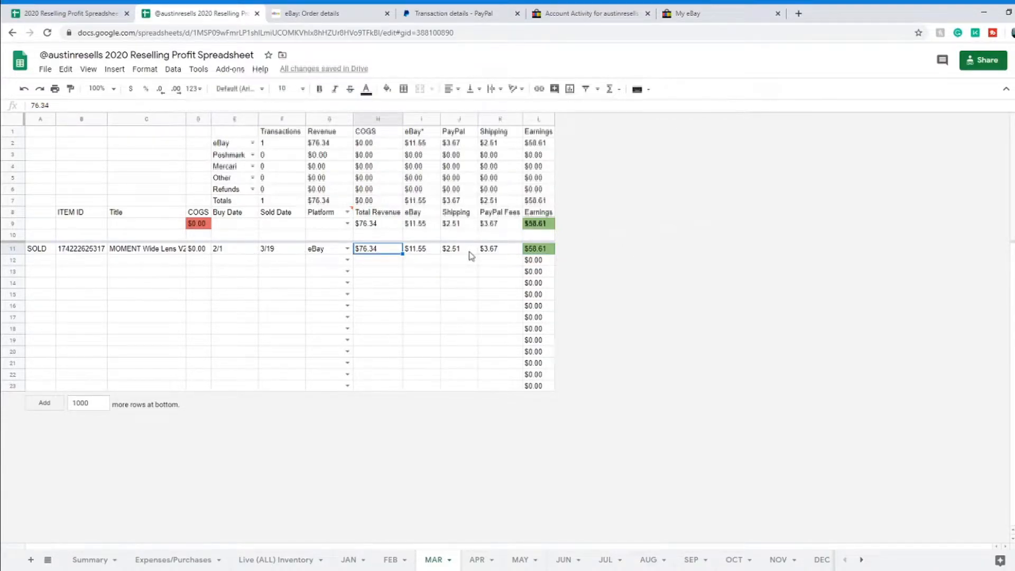
click(548, 251)
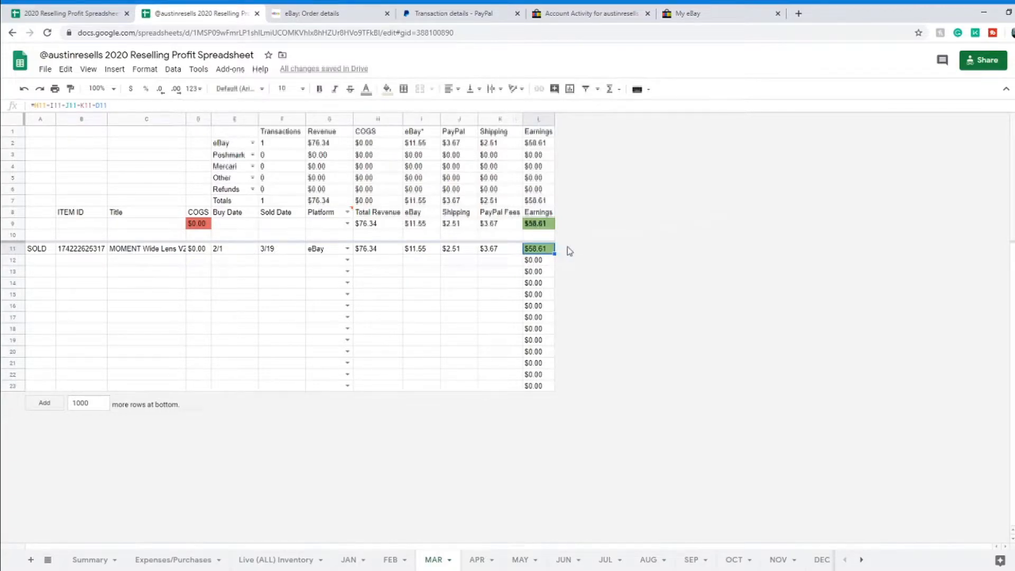
key(Down)
key(Down)
key(Down)
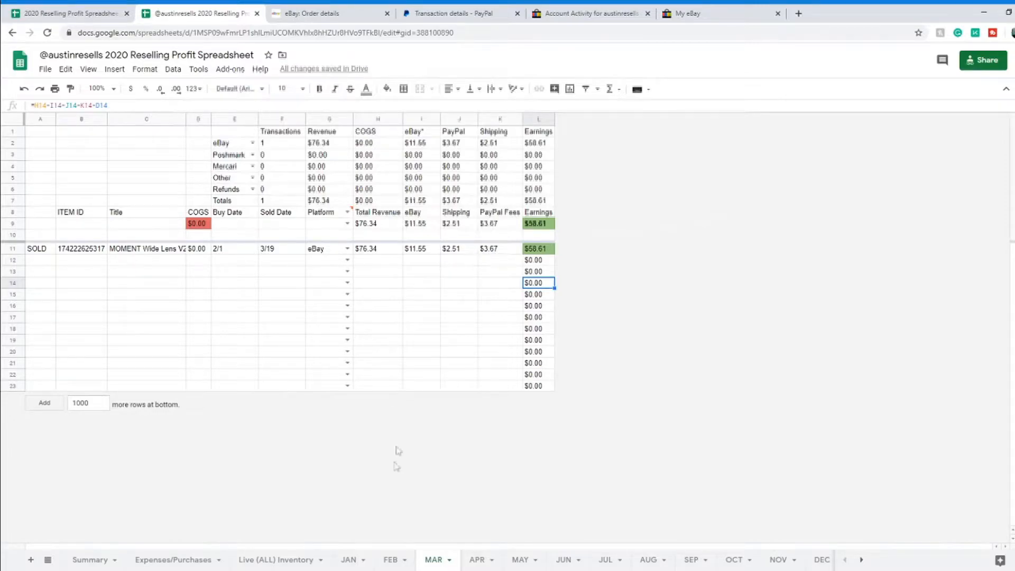
click(553, 249)
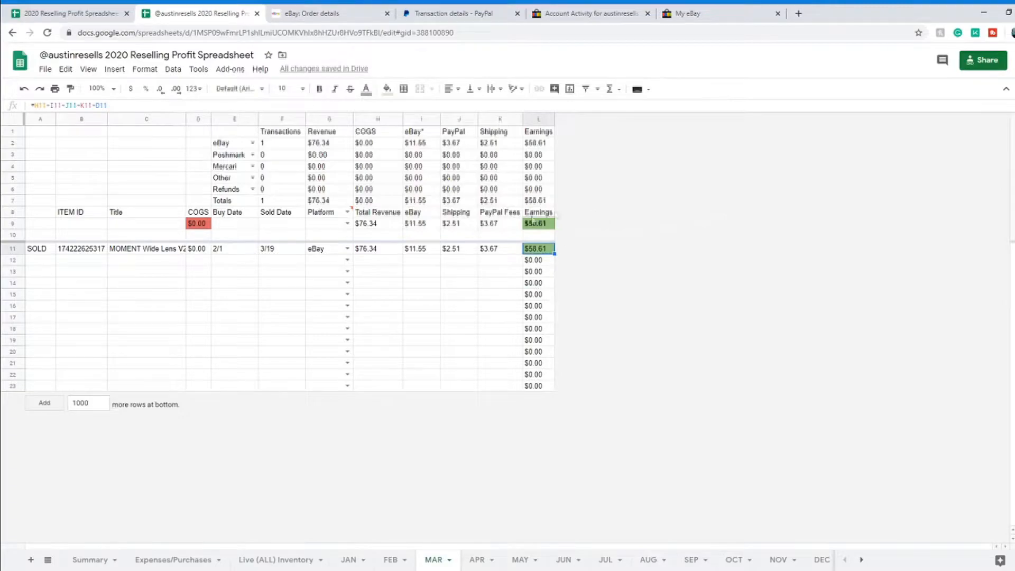
click(385, 255)
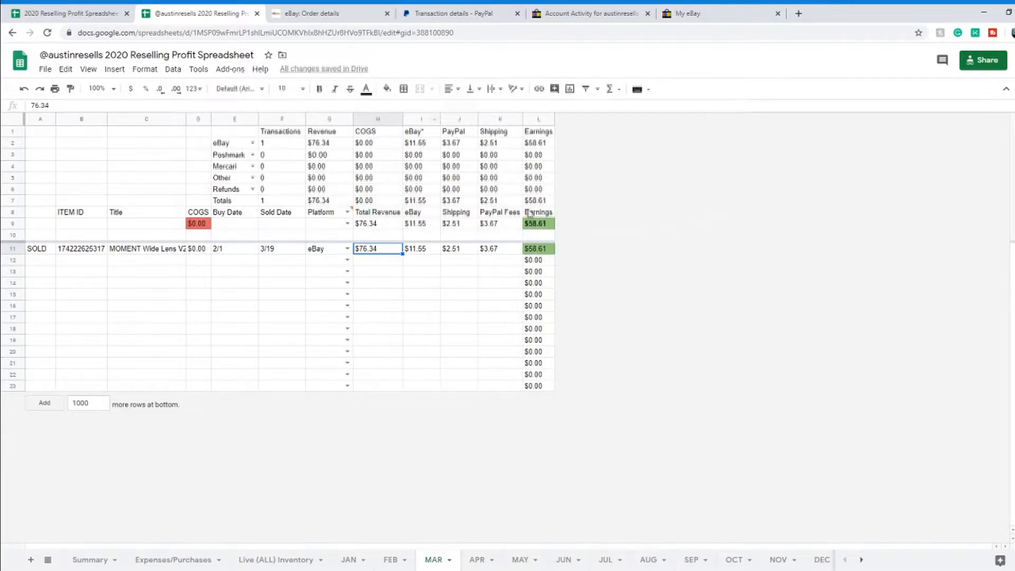
click(545, 251)
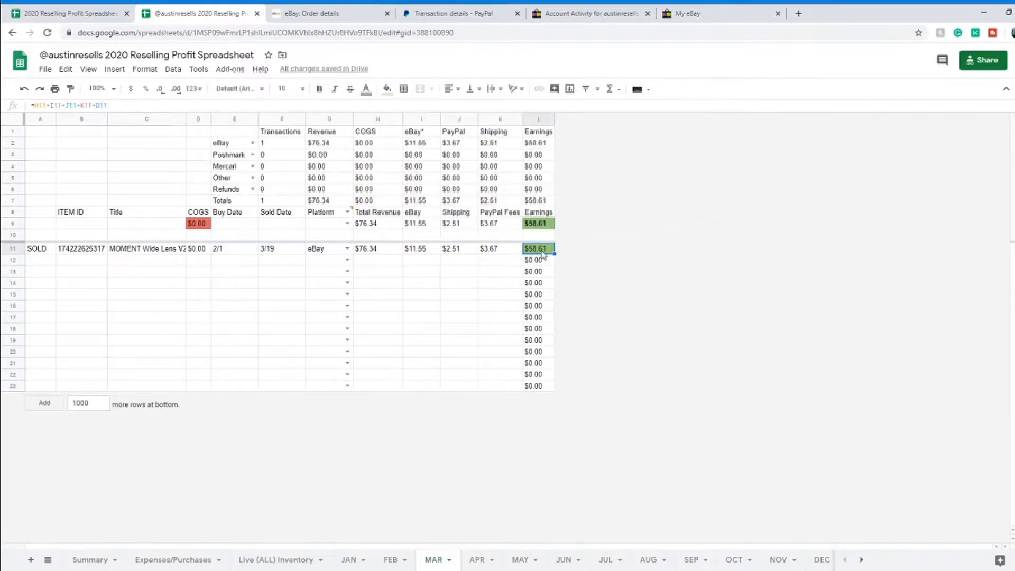
click(503, 252)
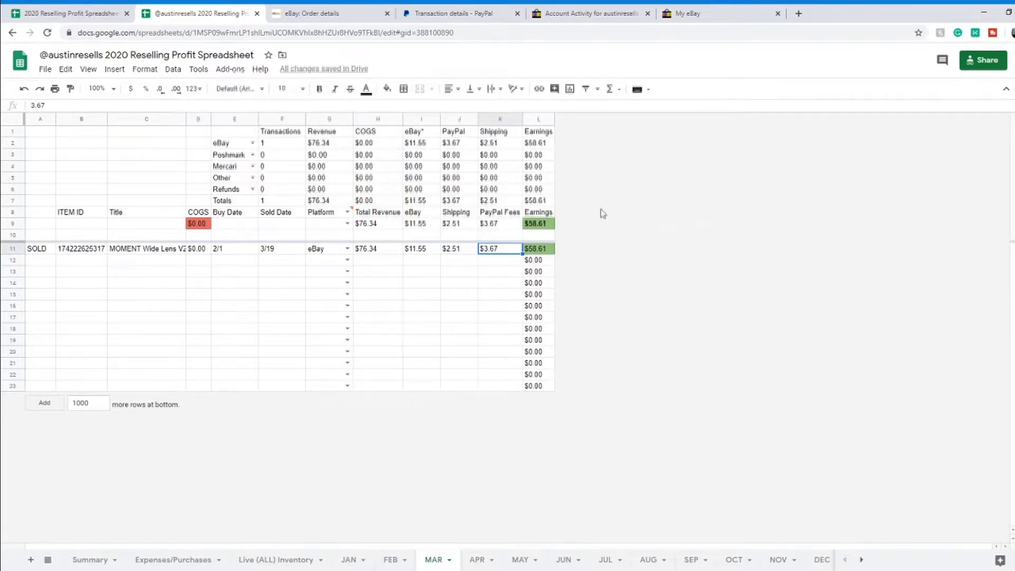
click(553, 252)
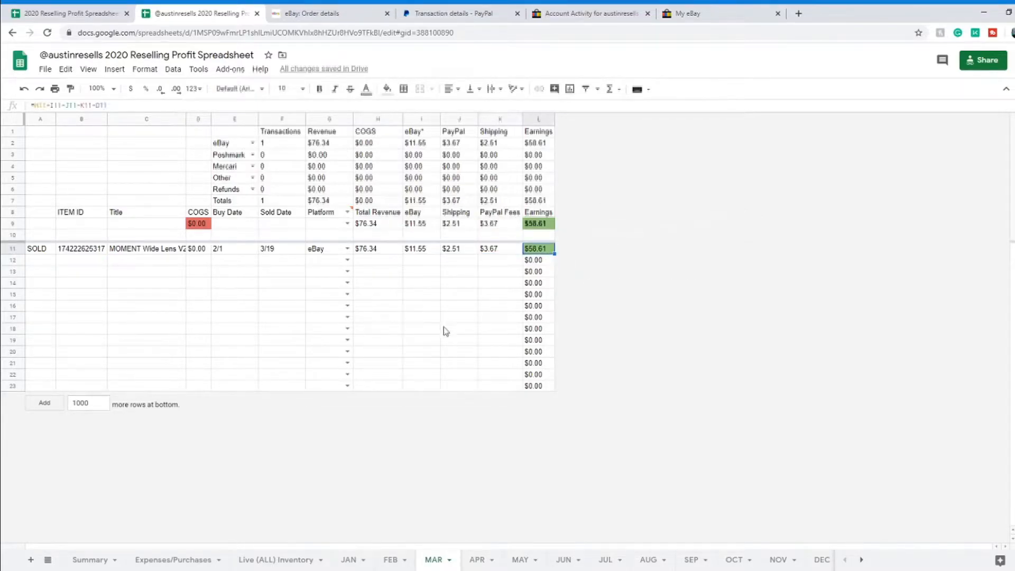
Step: Look over the Live (ALL) Inventory sold item, then switch to the filled 2020 Reselling Profit Spreadsheet
right_click(312, 567)
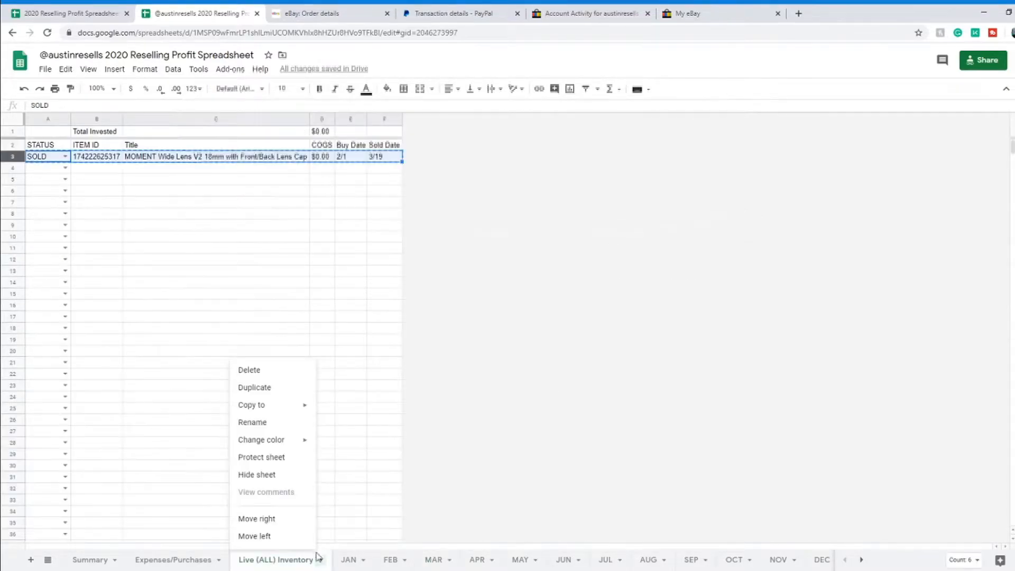
click(481, 419)
click(210, 178)
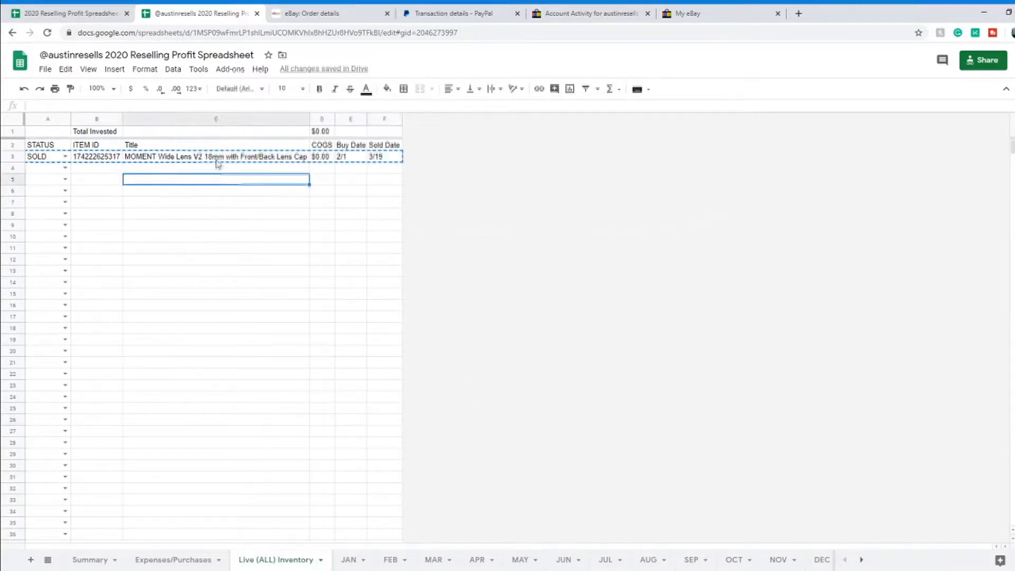
click(377, 150)
click(278, 159)
click(110, 180)
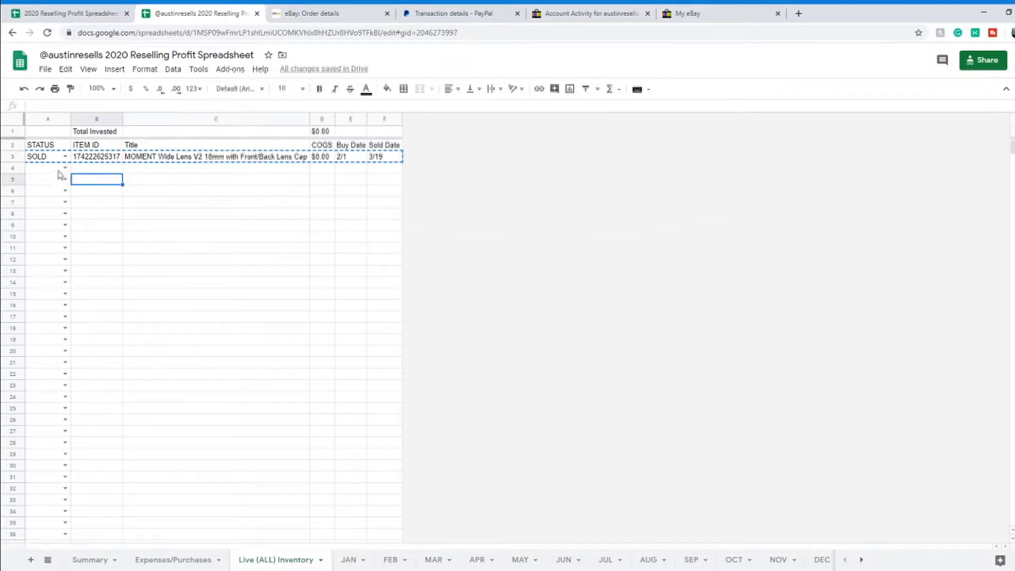
click(69, 12)
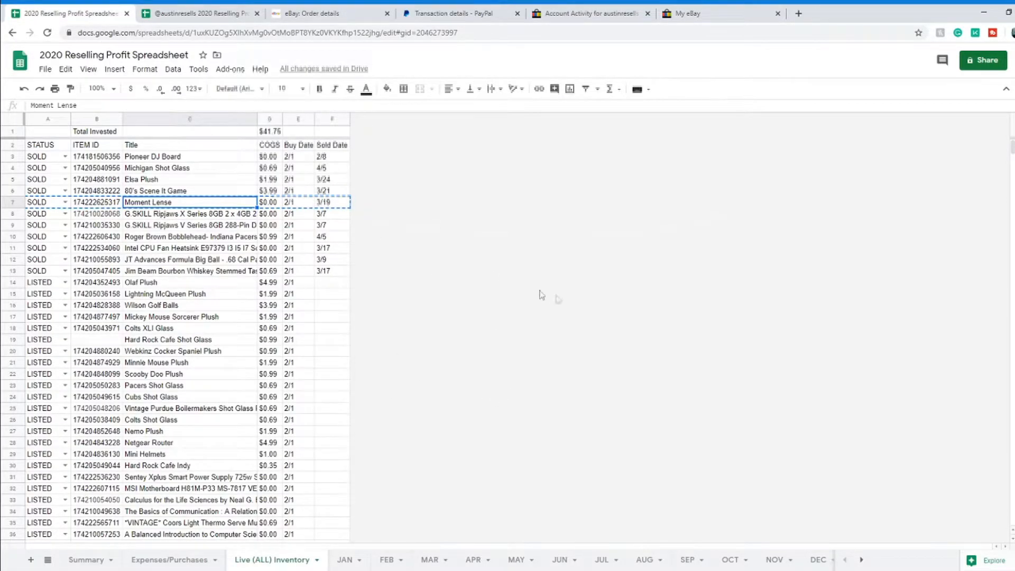
Step: Scroll the inventory, noting the listed item missing an ID and the Halifax Mug row, then open Summary
scroll(292, 316, down, 5)
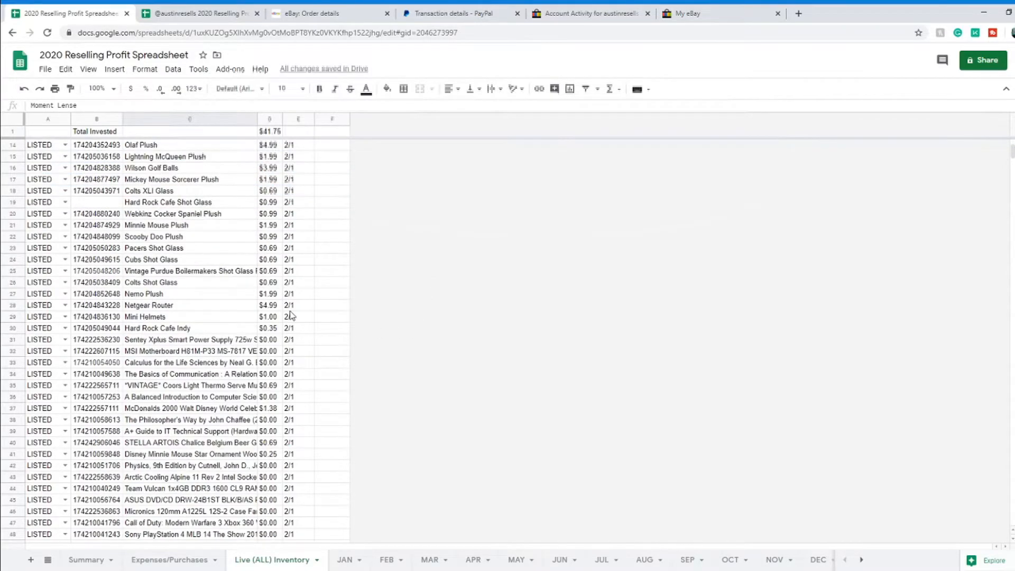
scroll(303, 326, up, 4)
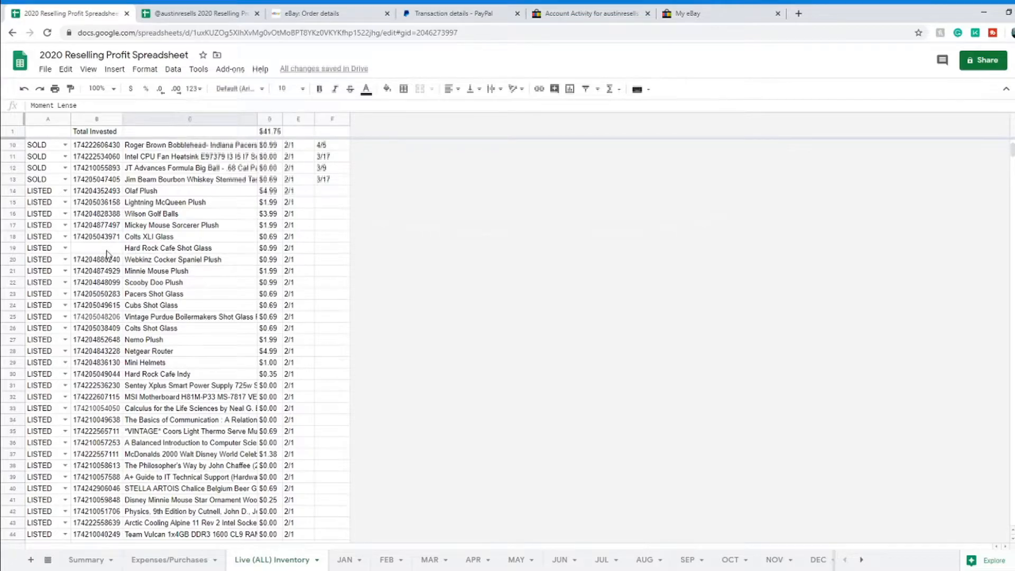
click(107, 254)
scroll(121, 279, down, 4)
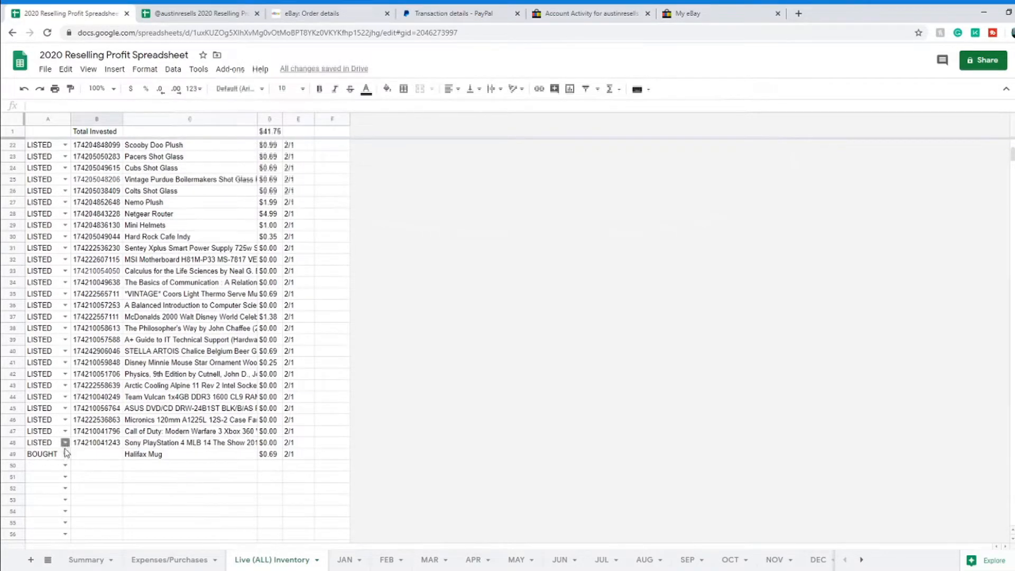
click(117, 457)
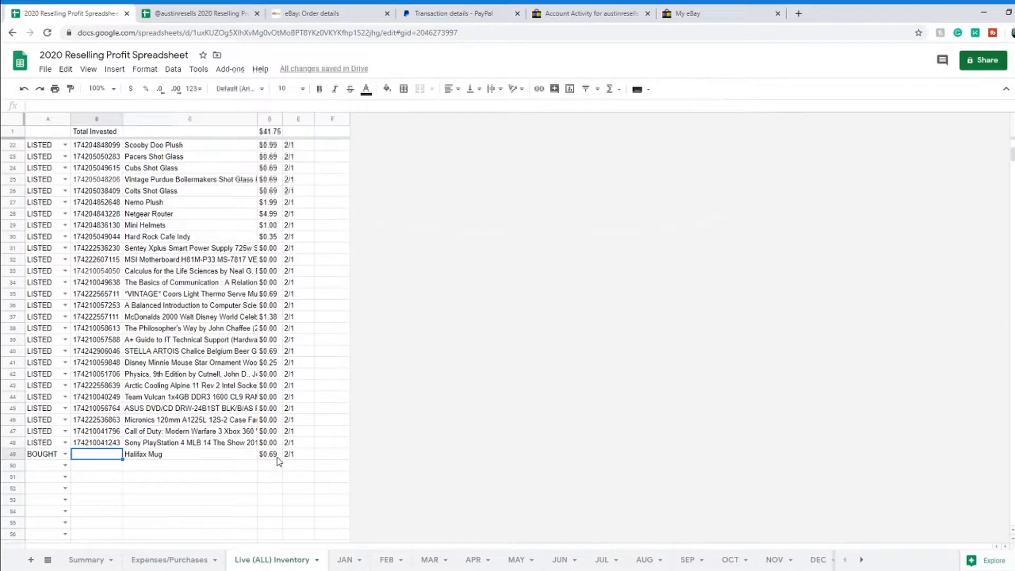
scroll(325, 431, up, 7)
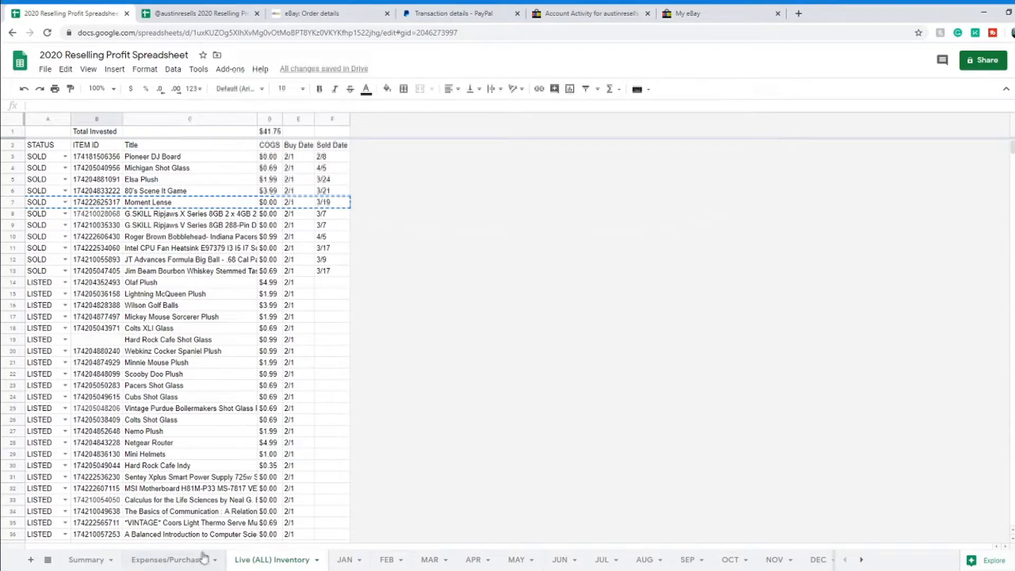
click(86, 560)
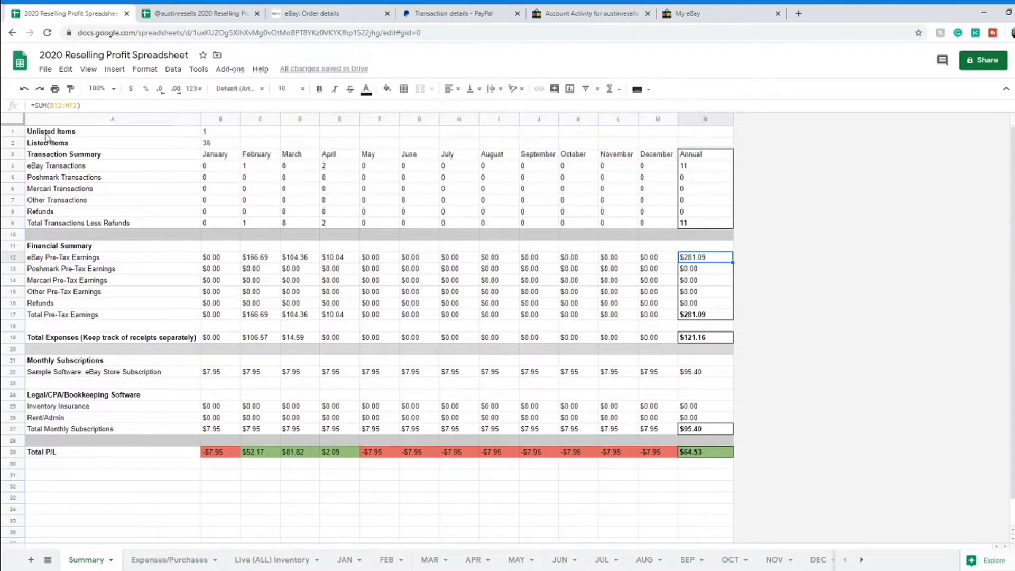
Step: Inspect Summary's listed/unlisted counts, January's JAN-sheet count, April's count and the annual transactions total formula
click(224, 143)
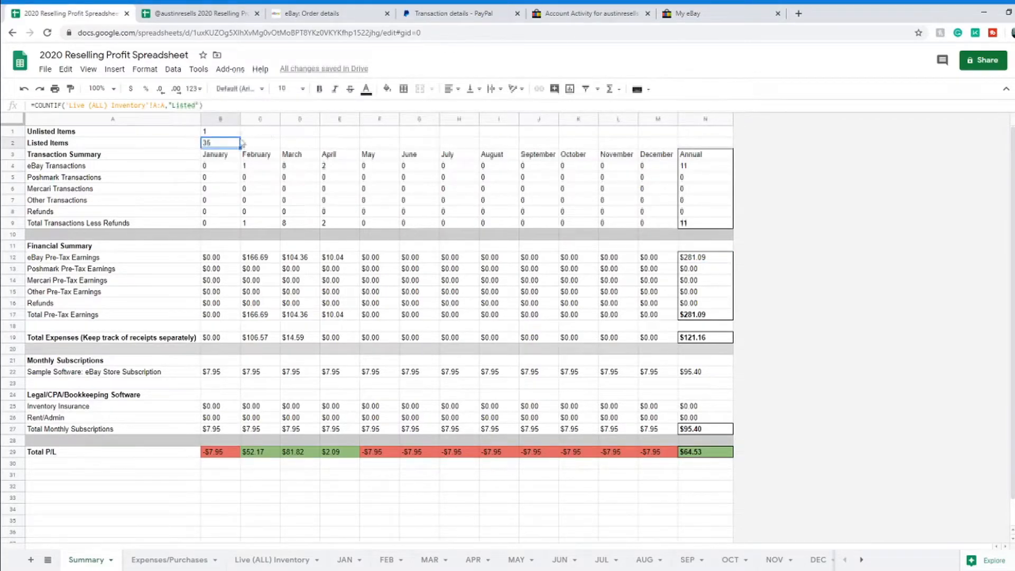
click(213, 132)
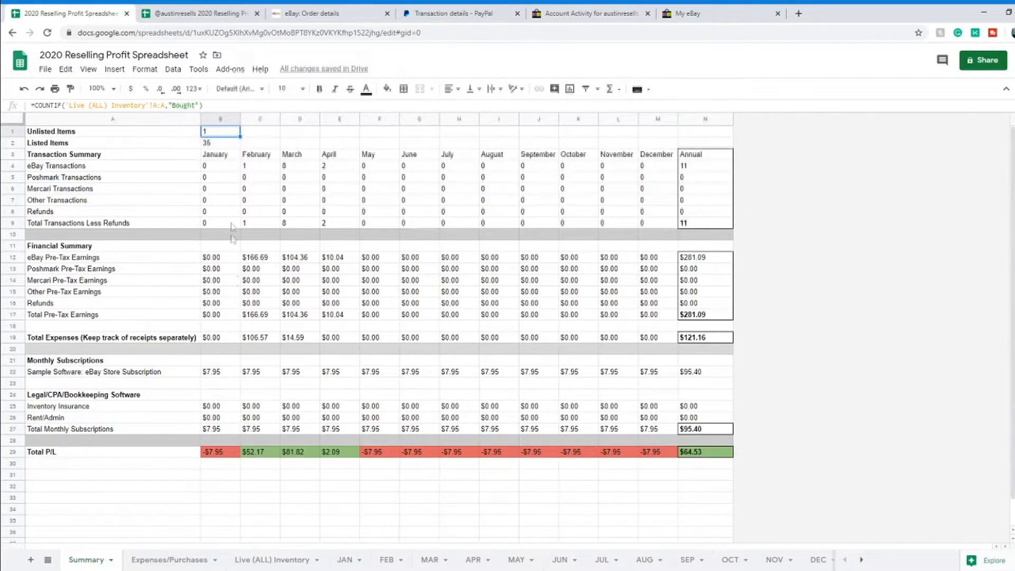
click(86, 160)
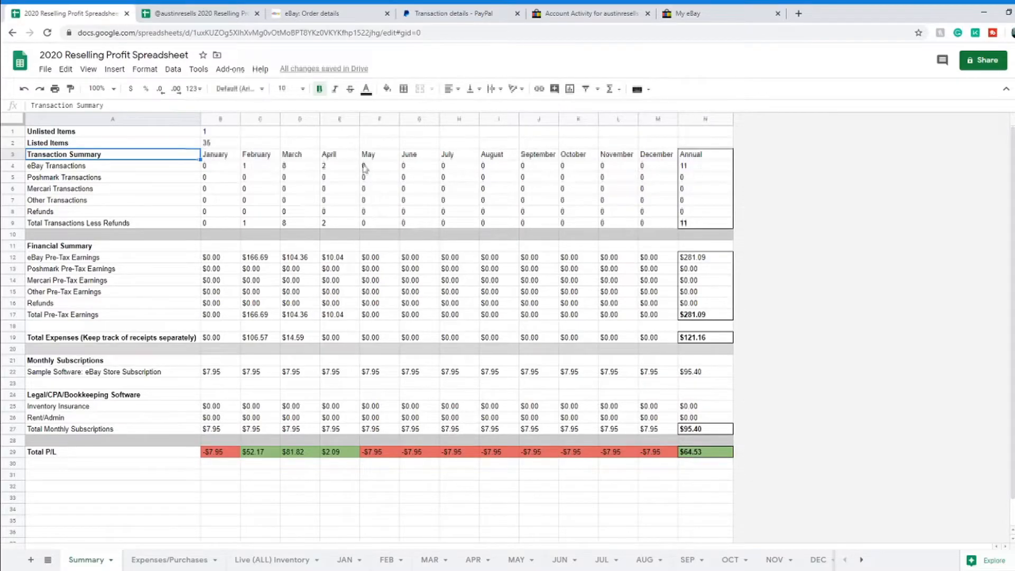
click(222, 170)
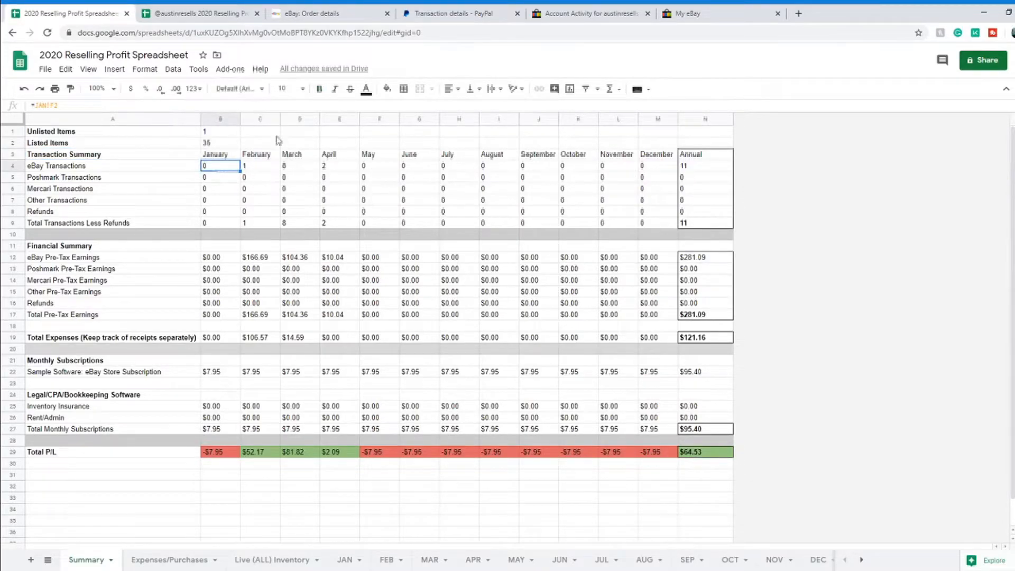
click(348, 168)
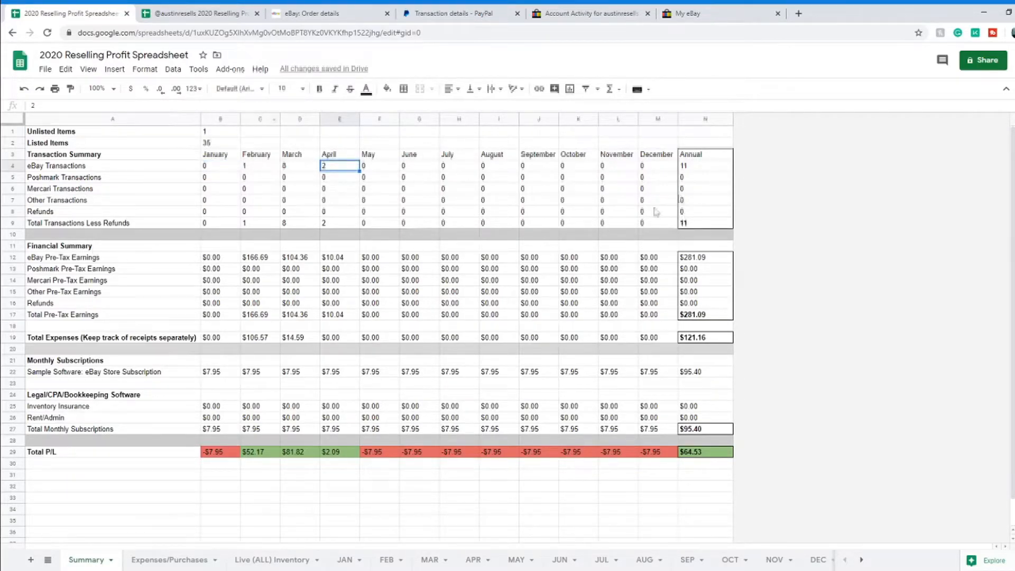
click(724, 225)
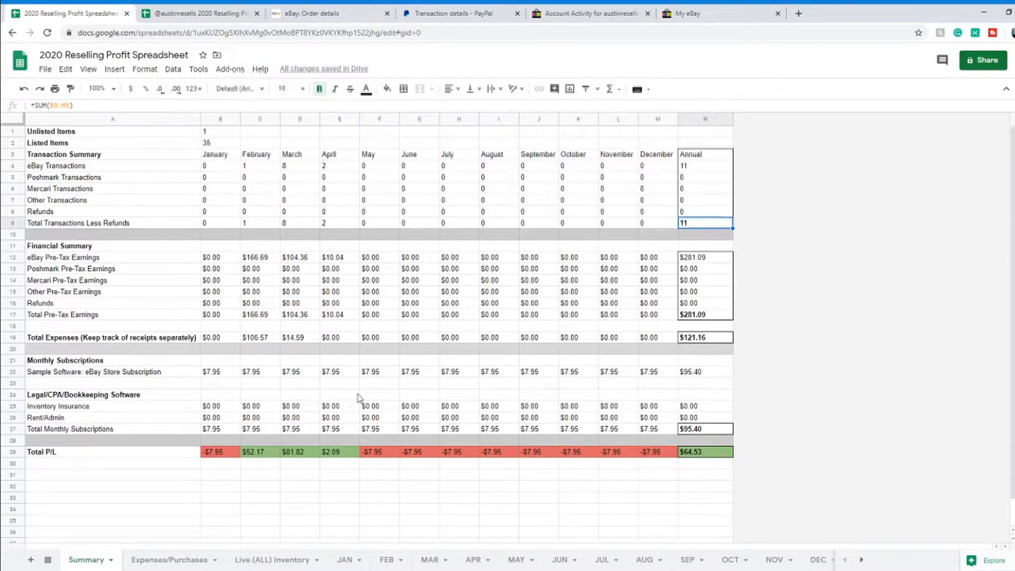
click(429, 559)
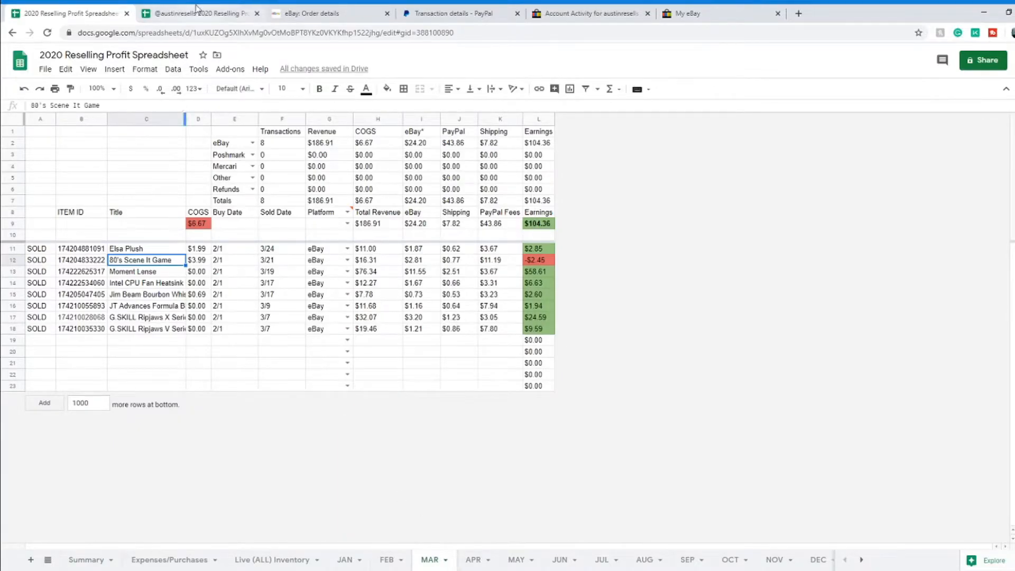
Step: Enter 58.61 as March's eBay pre-tax earnings in Summary D12, checking the figure on the MAR sheet
click(211, 17)
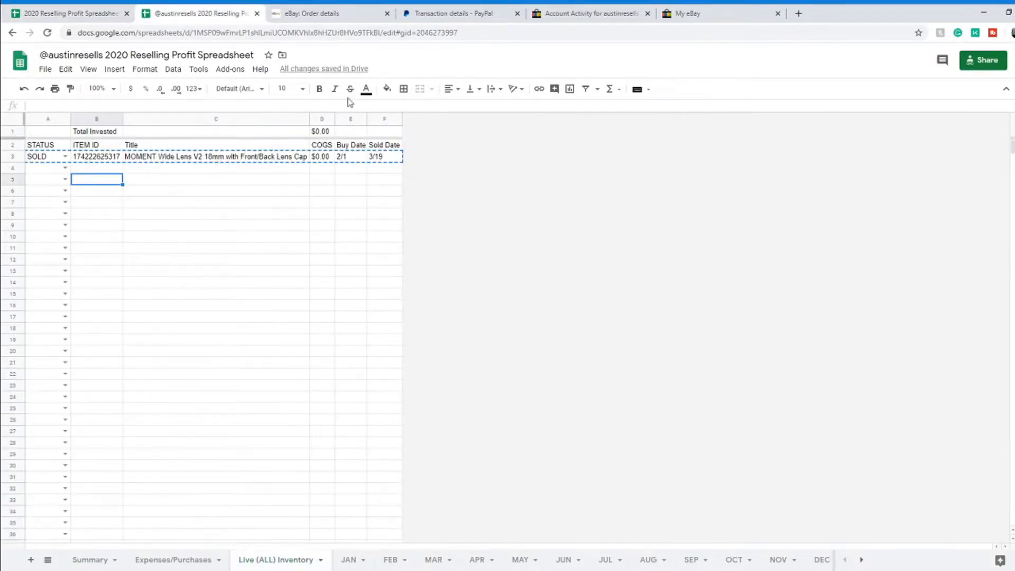
click(443, 558)
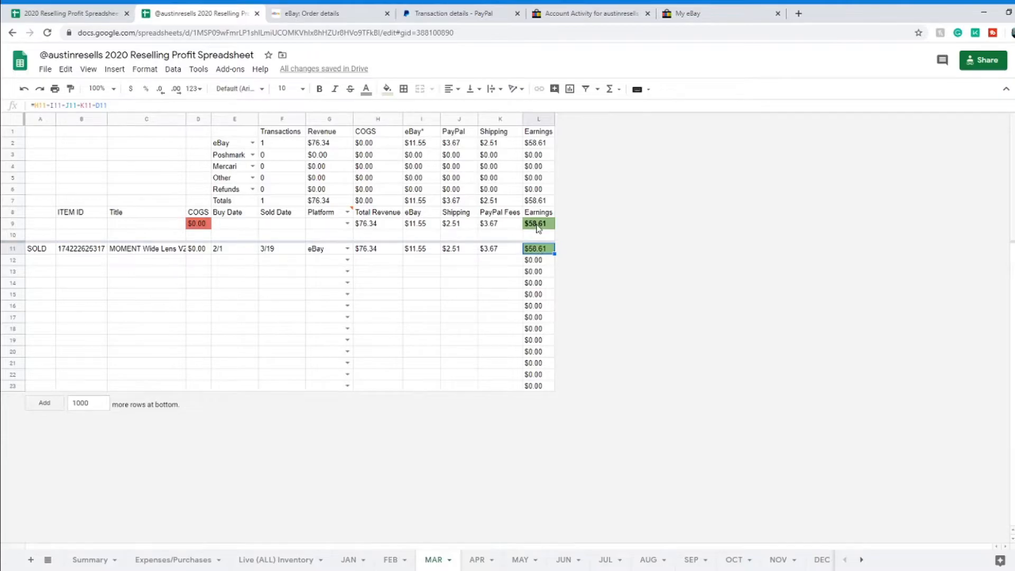
click(98, 560)
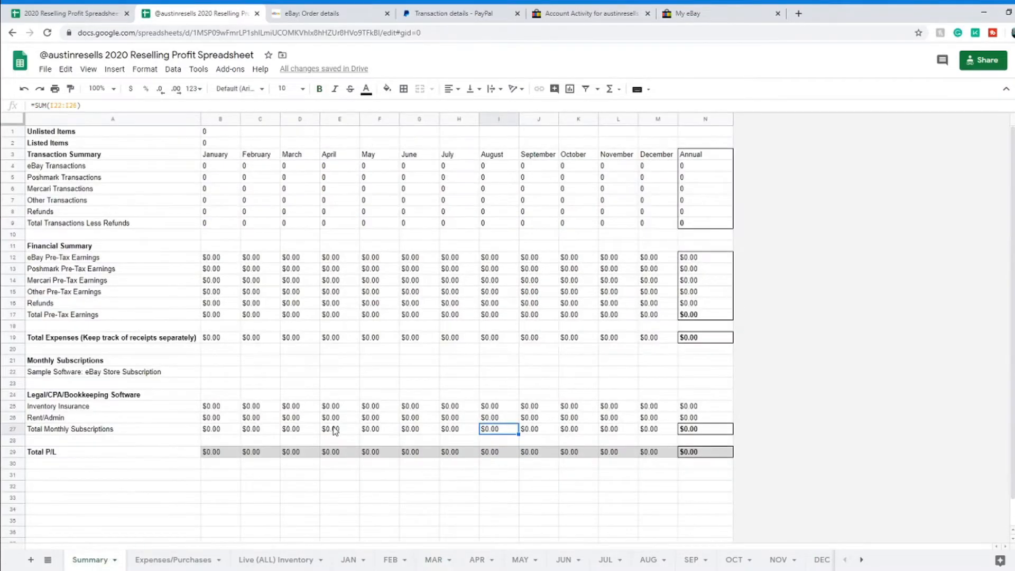
click(297, 258)
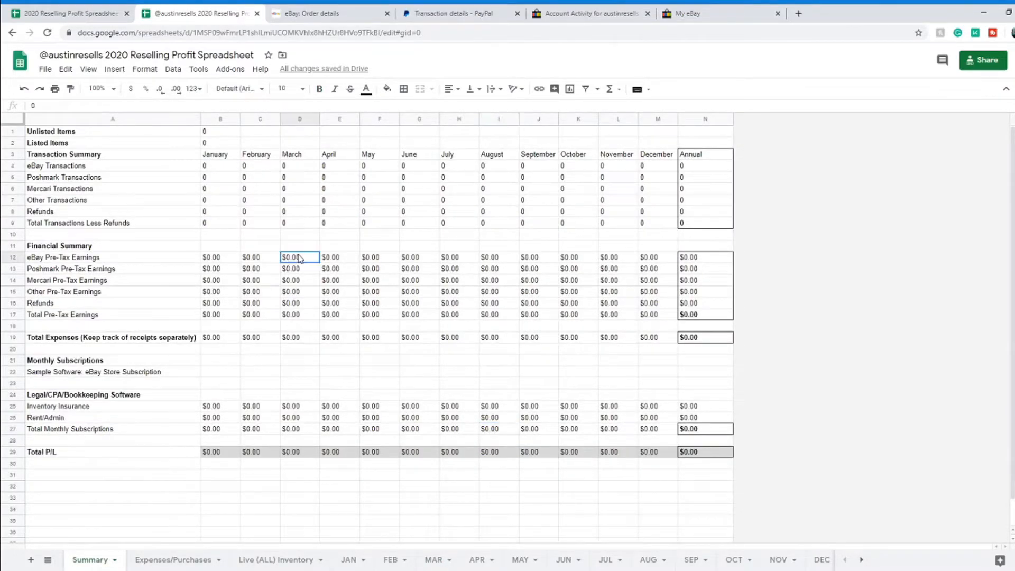
text(58)
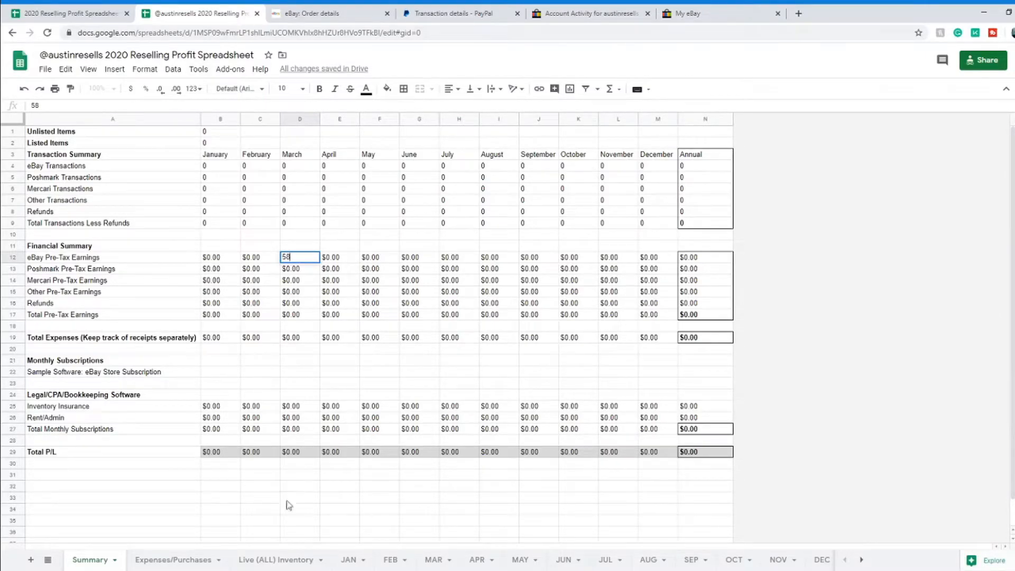
click(433, 562)
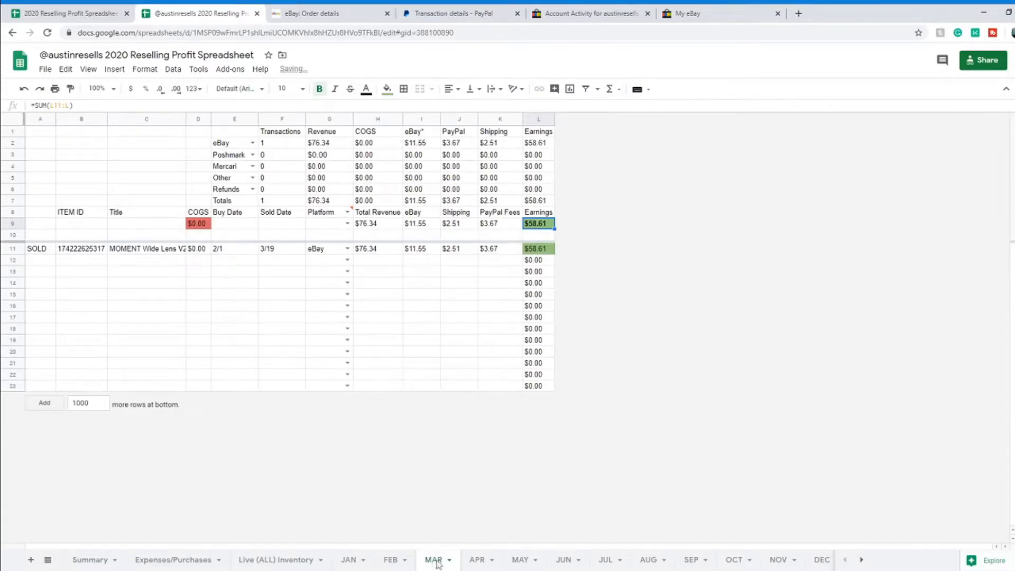
click(89, 561)
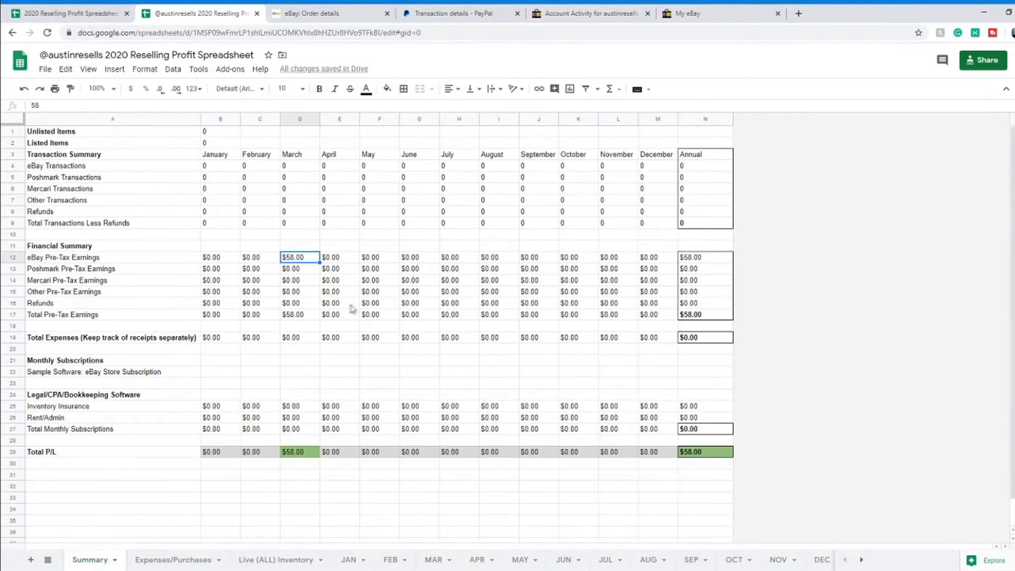
double_click(305, 256)
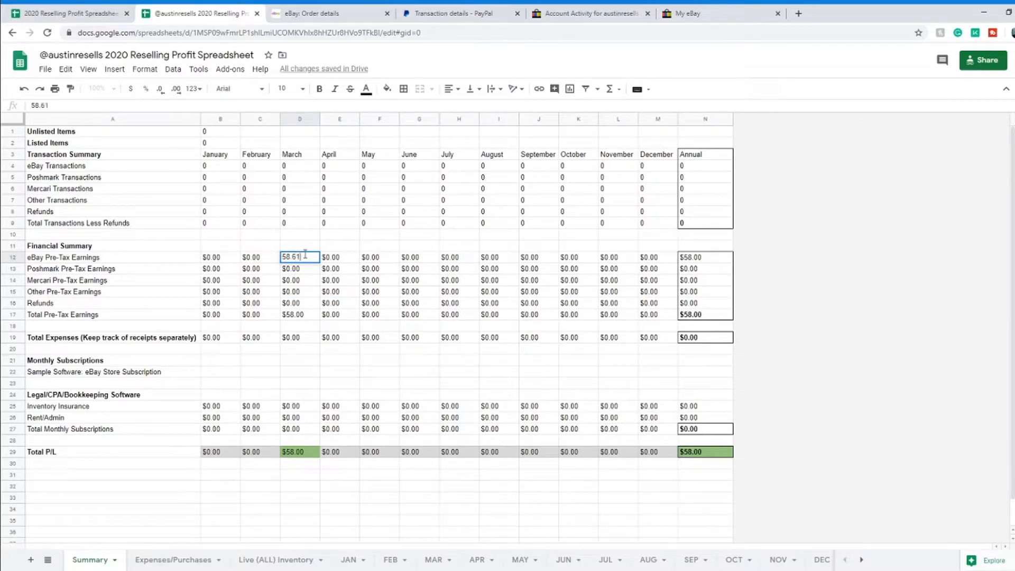
key(Return)
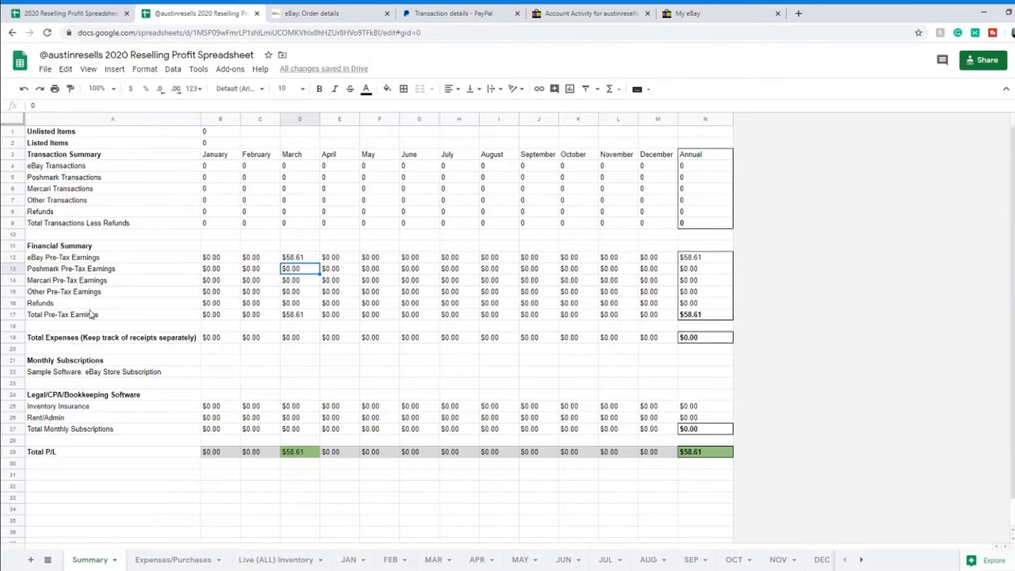
Step: Review the unlisted count formula and the SOLD item's status and title cells on Live (ALL) Inventory
click(221, 133)
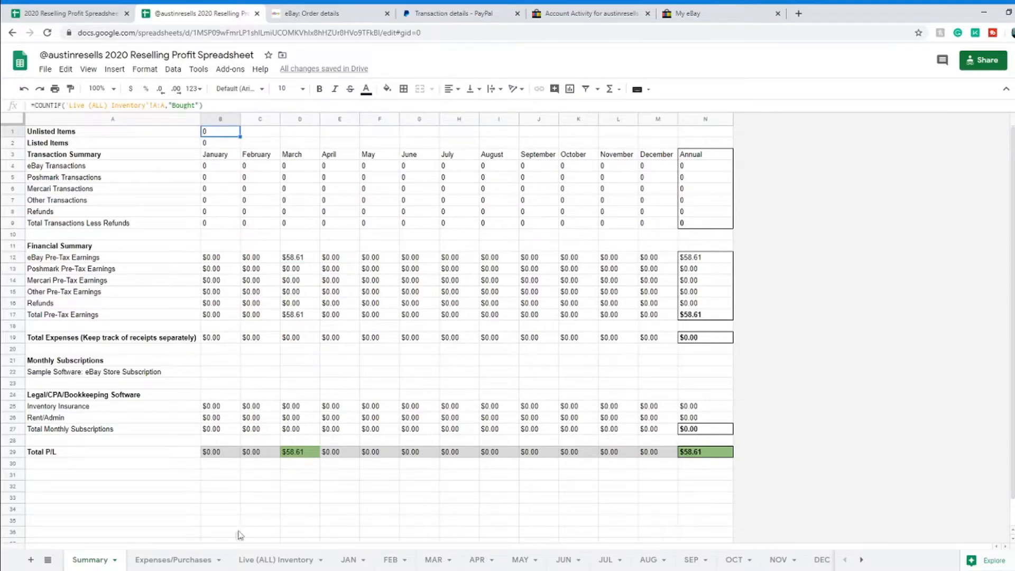
click(276, 559)
click(65, 156)
click(67, 170)
click(138, 183)
click(219, 158)
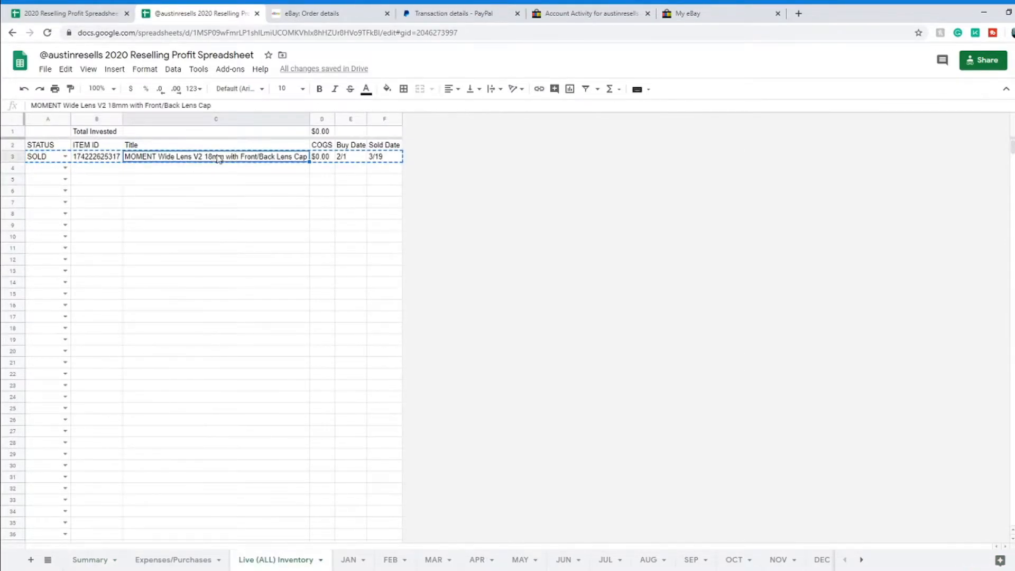
drag(221, 178, 321, 267)
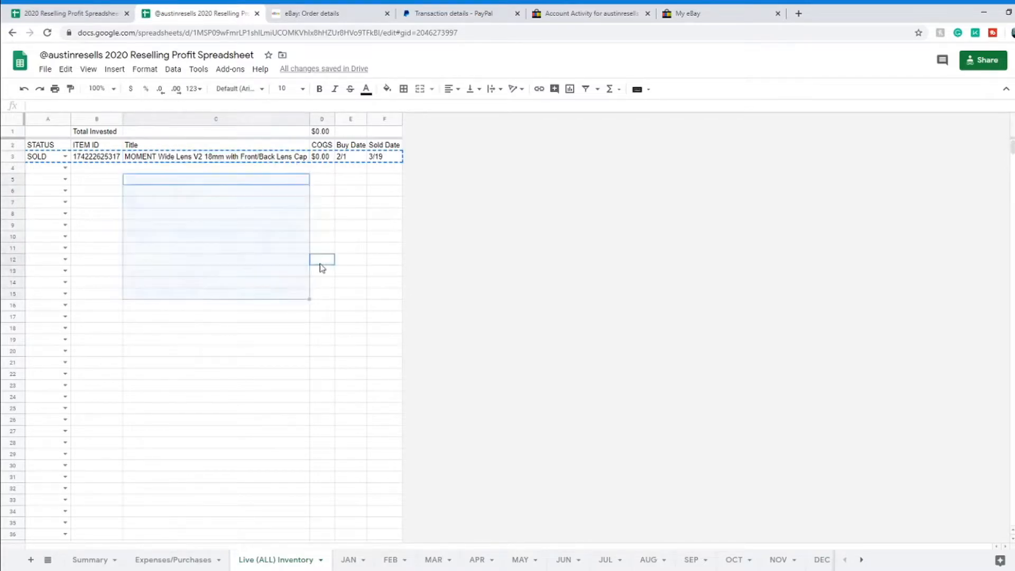
click(298, 161)
right_click(297, 163)
click(225, 202)
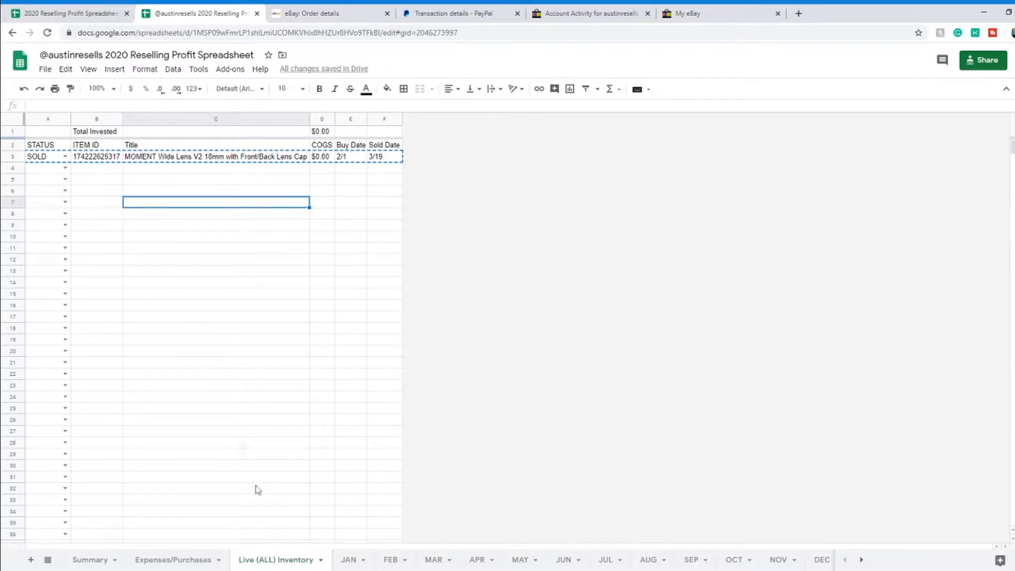
Step: Enter 1 as March's eBay transaction count on Summary, then view the MAR sales sheet
click(200, 562)
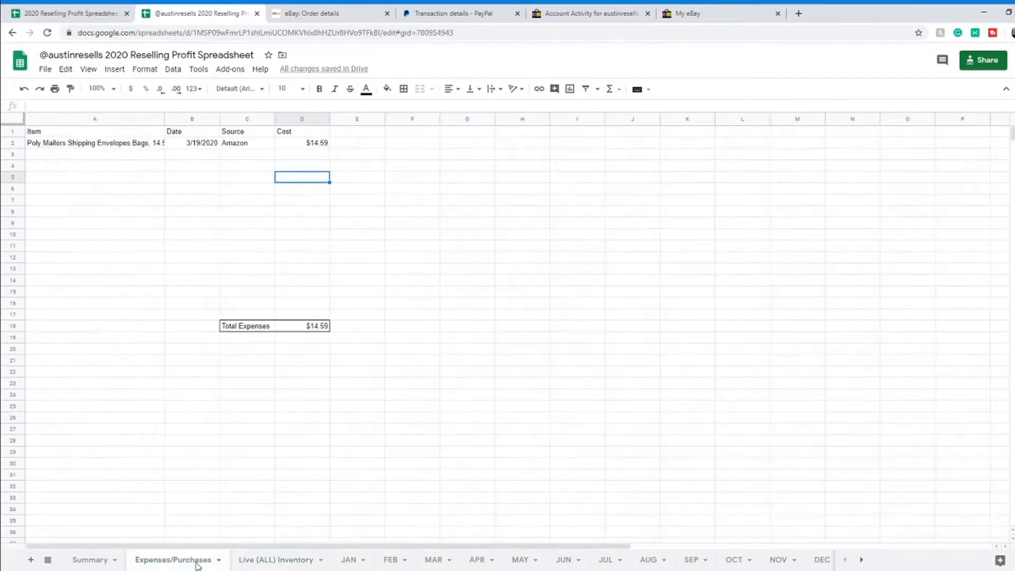
click(82, 561)
click(247, 168)
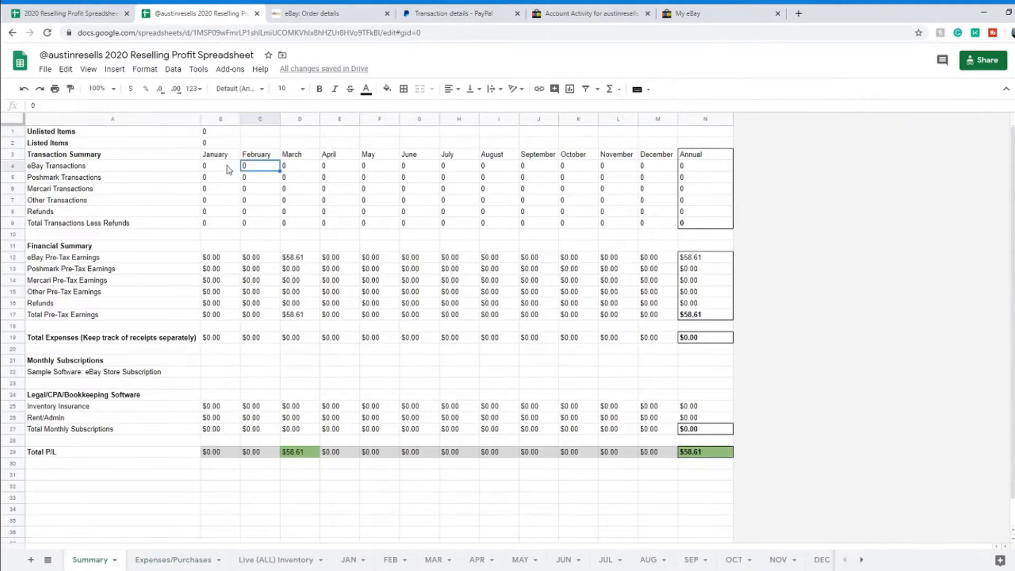
click(300, 168)
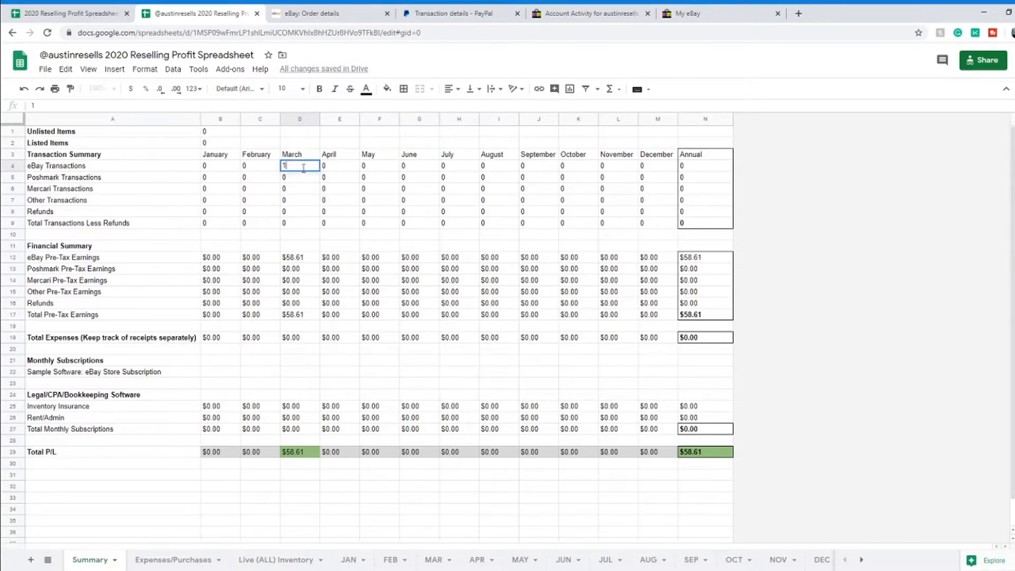
click(381, 233)
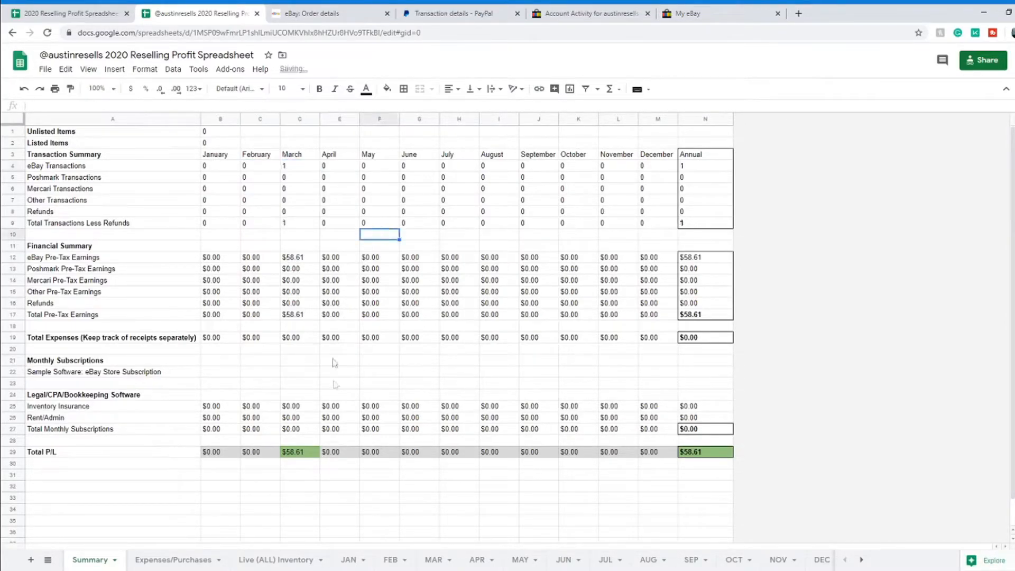
click(310, 169)
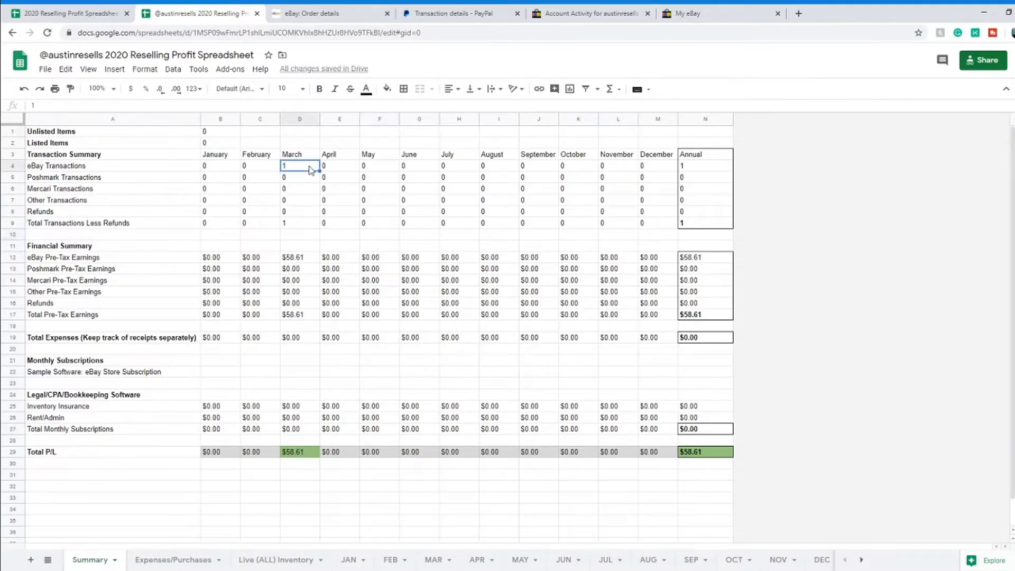
click(434, 560)
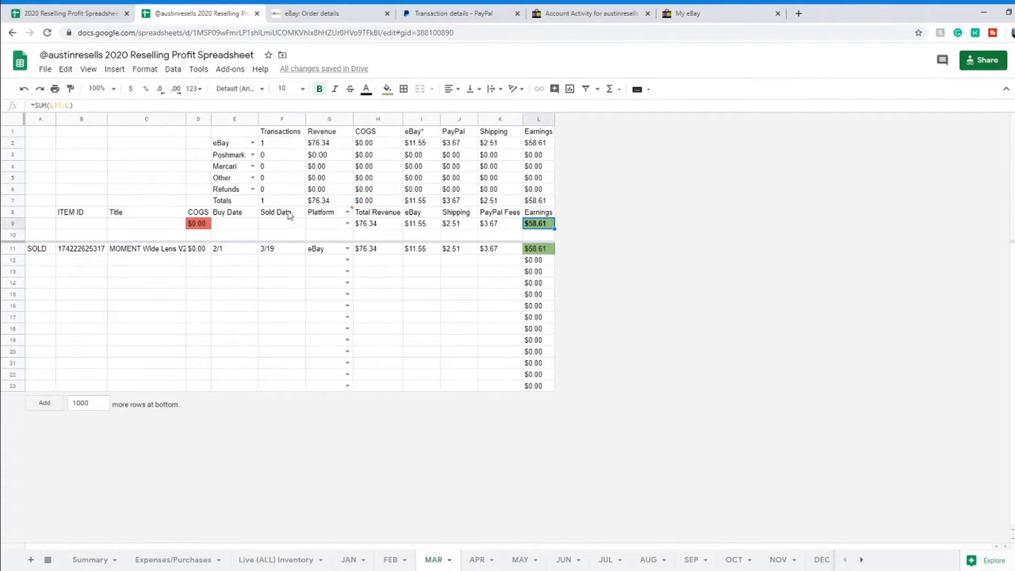
Step: Return to Summary to see March's 1 eBay transaction and $58.61 Total P/L
click(90, 560)
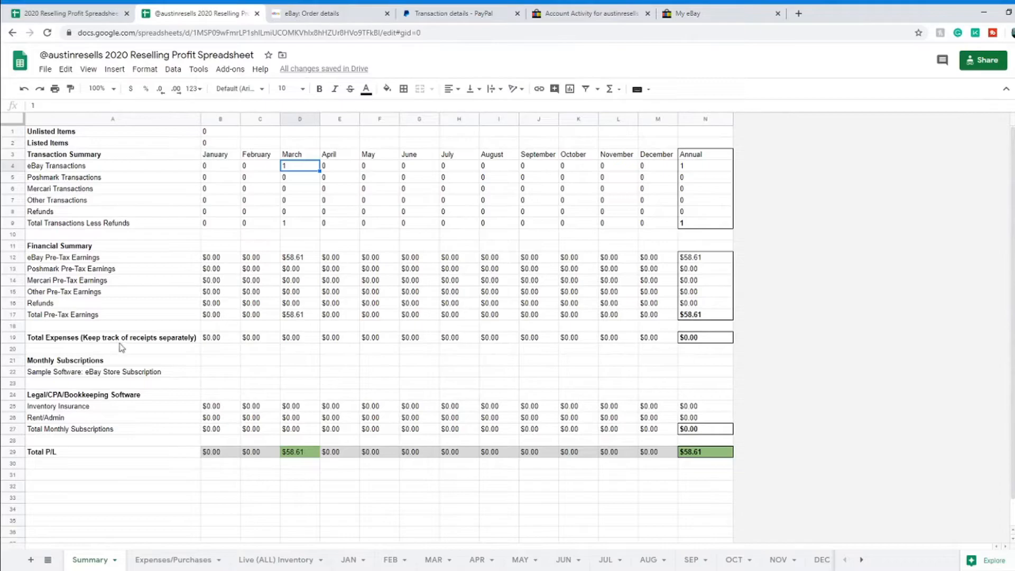
Step: Check the poly mailers cost on Expenses/Purchases and enter $14.59 as March's total expenses in D19
click(178, 558)
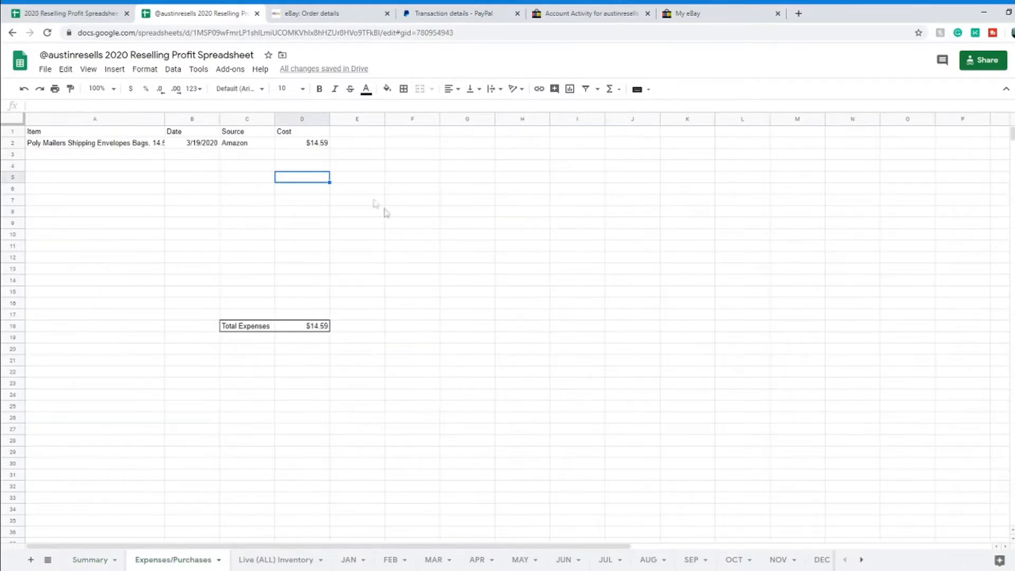
click(132, 147)
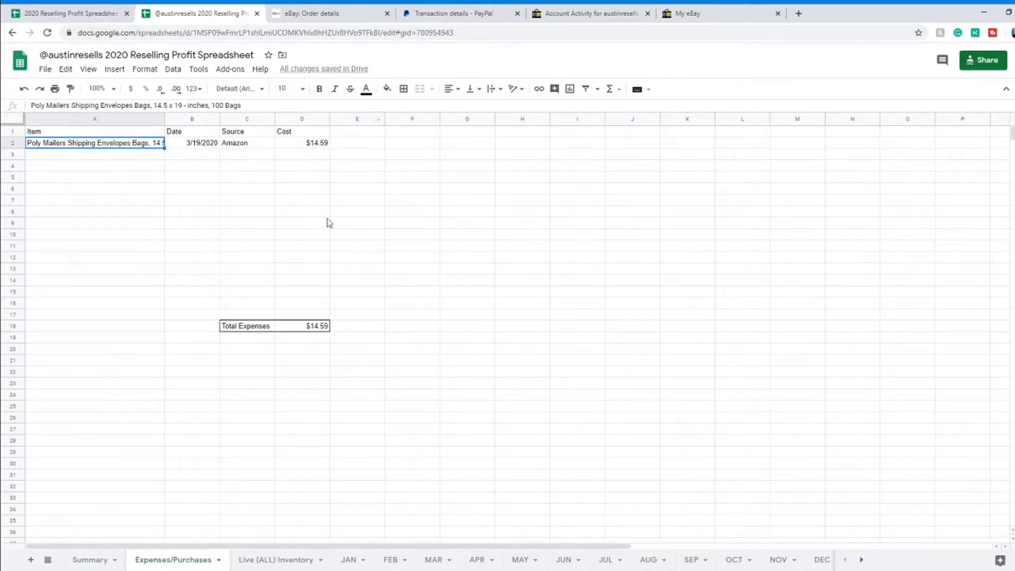
click(322, 147)
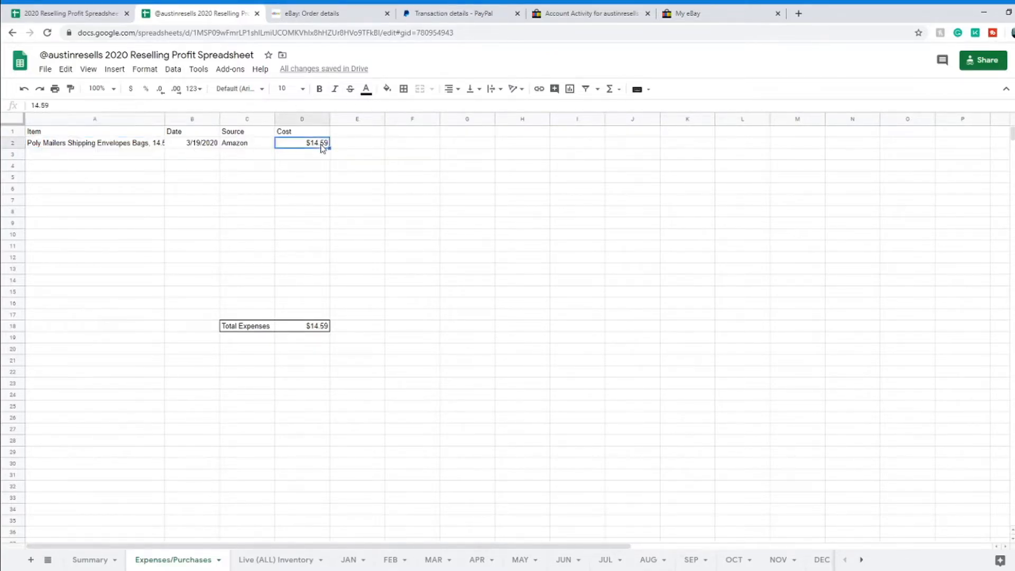
click(100, 562)
click(294, 339)
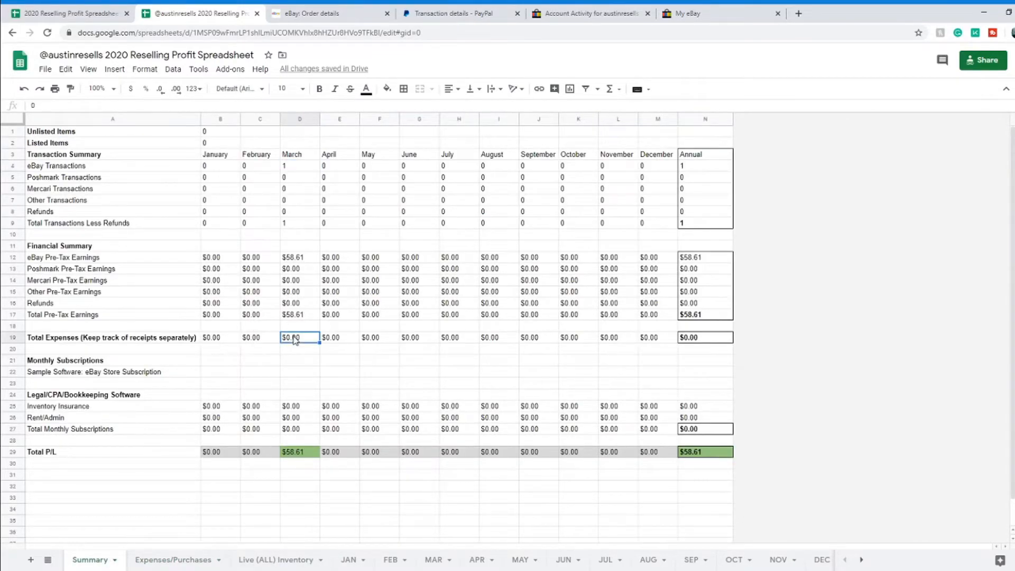
text(14.59)
key(Return)
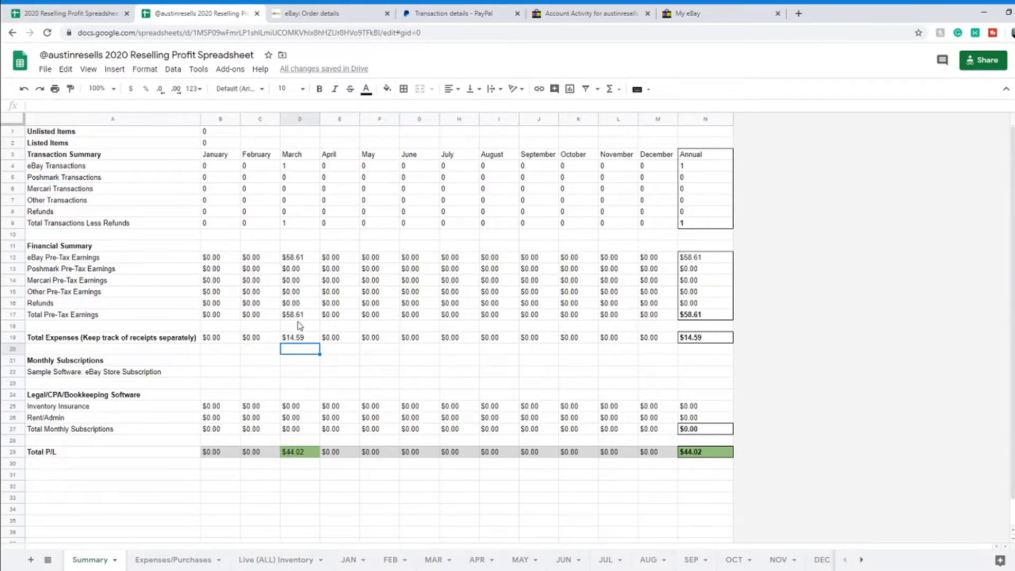
click(298, 455)
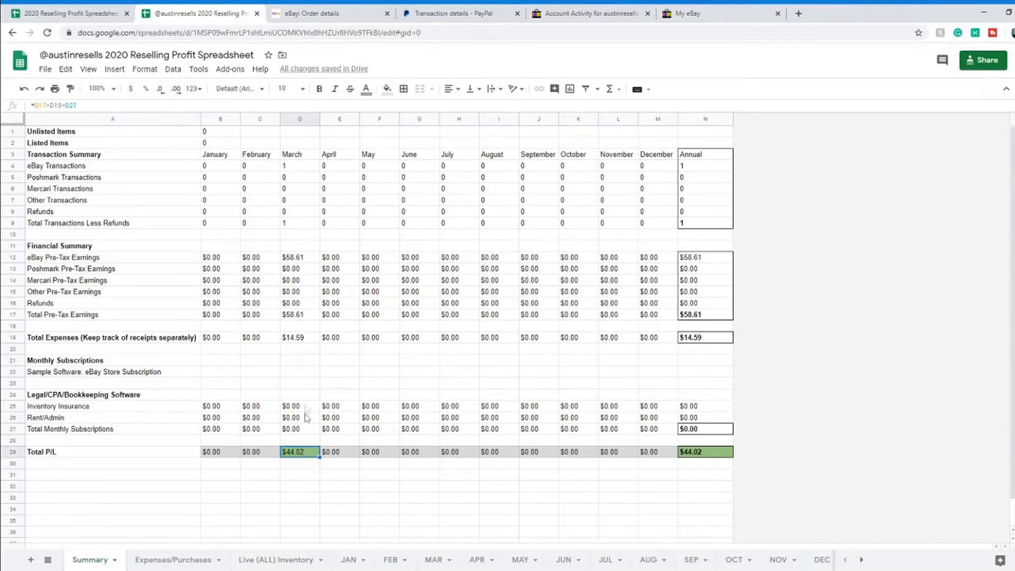
Step: Add a second Poly mailers item in row 3 of Expenses/Purchases and widen column A to fit
key(ctrl+shift+Page_Down)
click(87, 154)
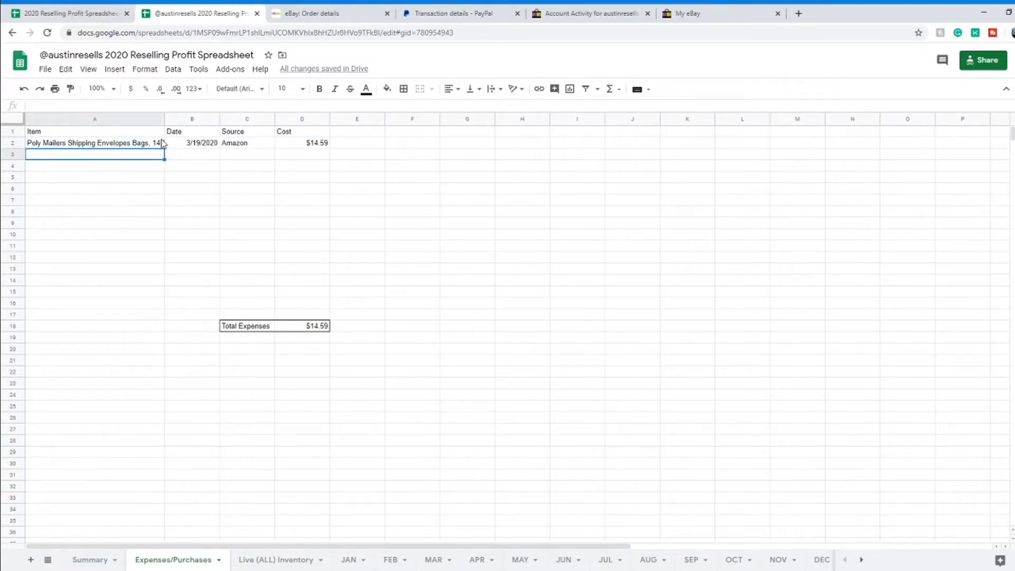
text(Poly)
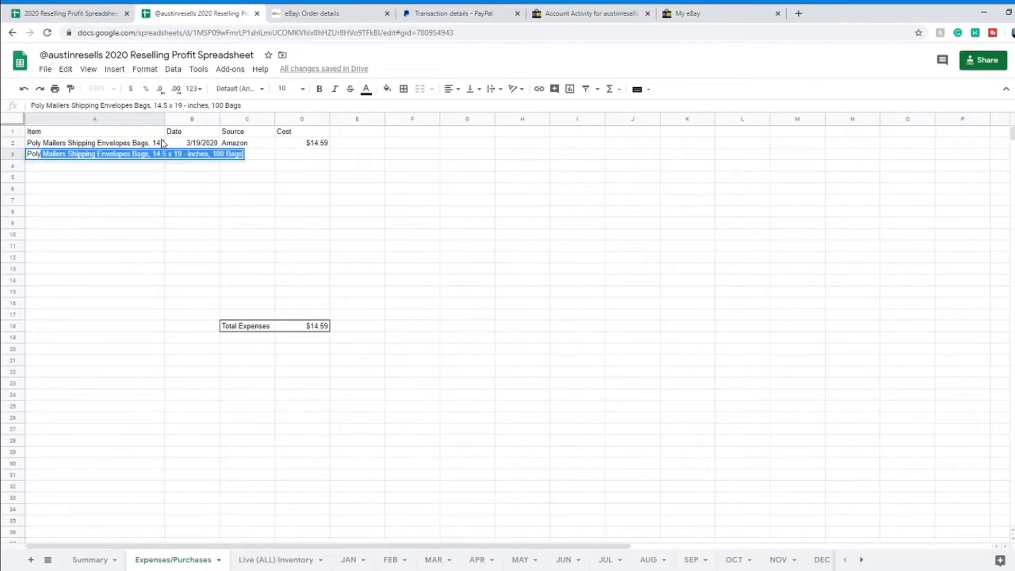
key(Return)
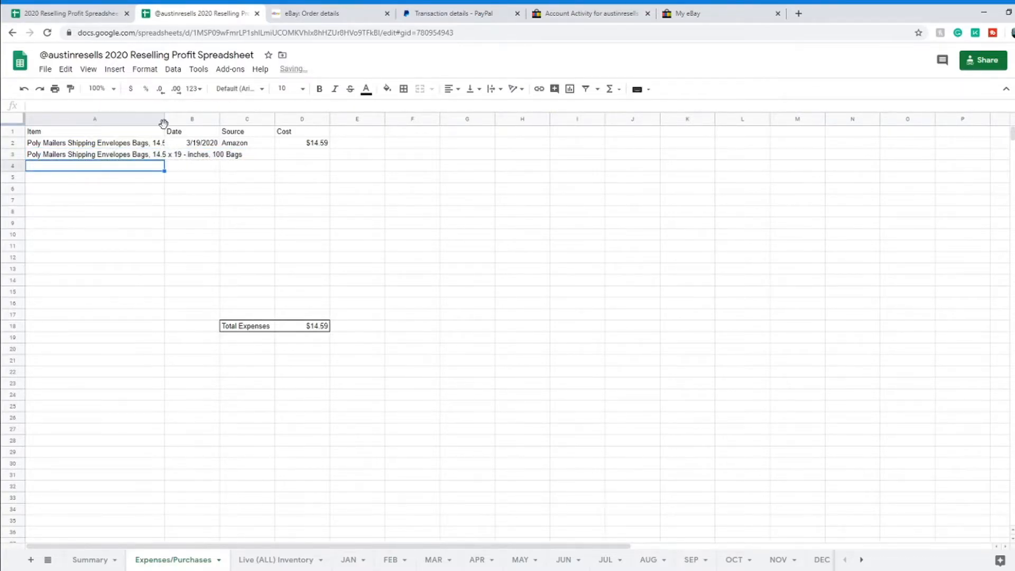
double_click(164, 122)
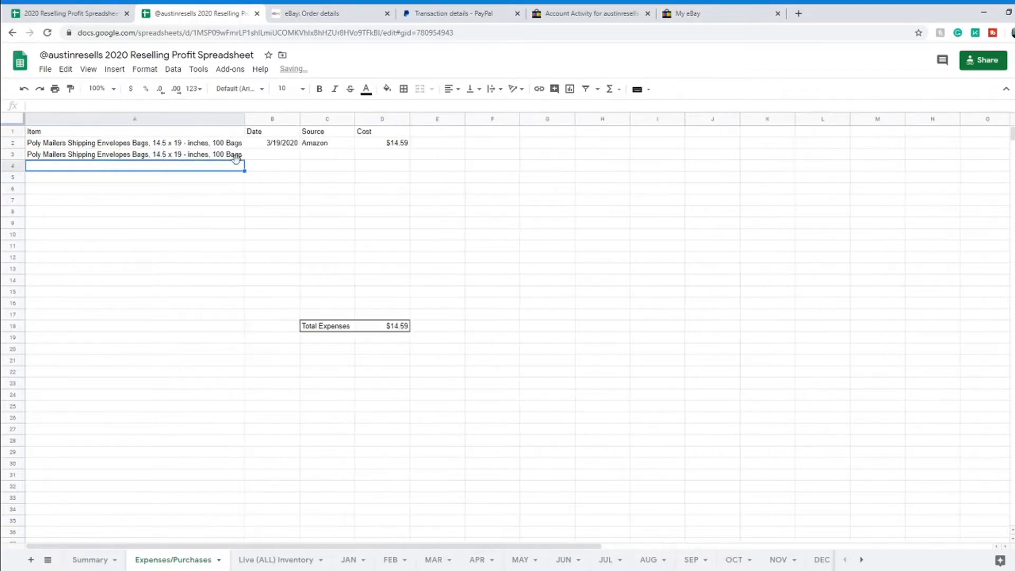
Step: Fill the new mailer entry with date 2/1/2020, cost $14.59 and source Amazon
click(282, 154)
text(2/1)
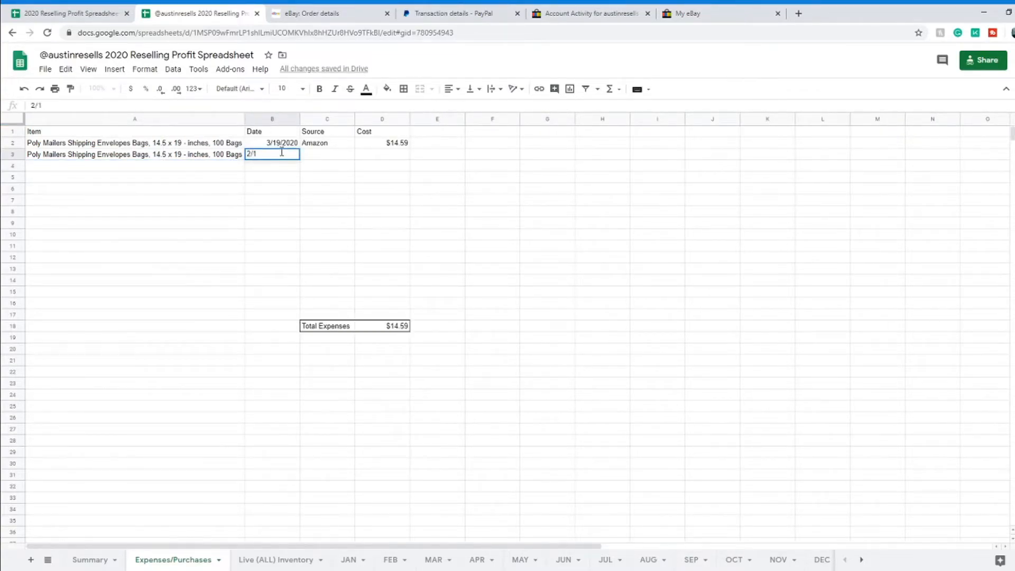
key(Return)
click(403, 147)
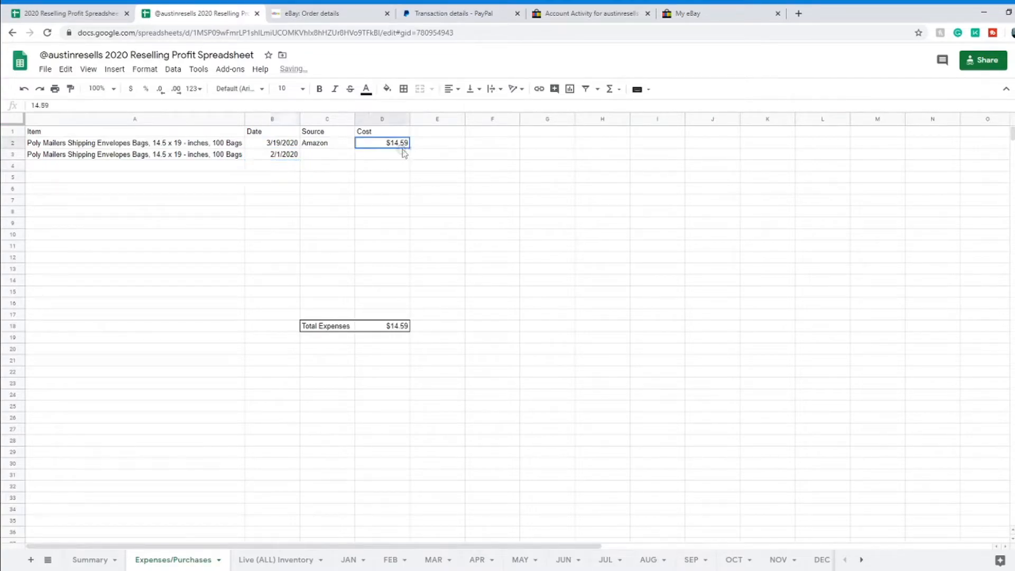
click(407, 155)
text(14.59)
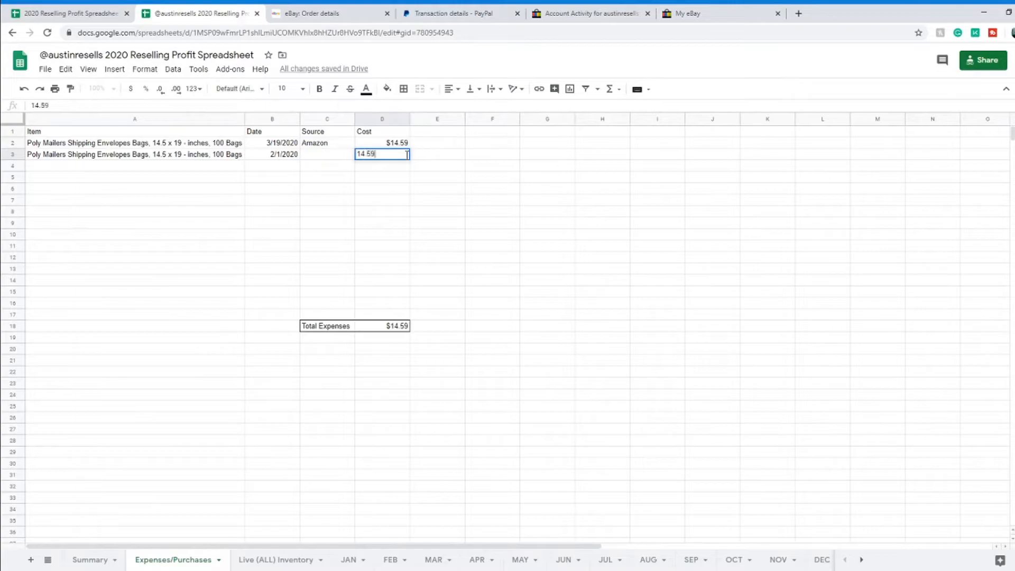
click(335, 157)
text(a)
key(Return)
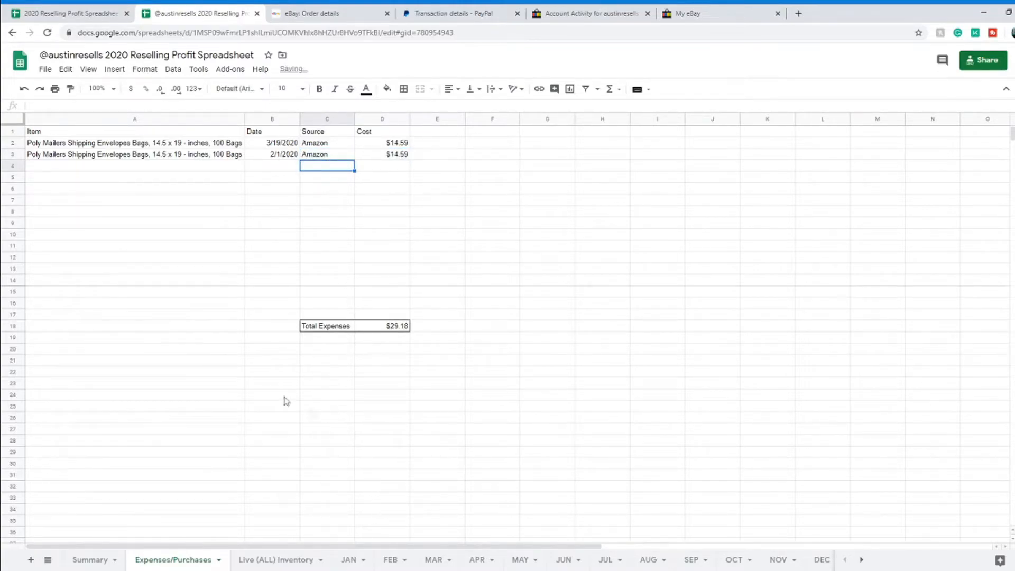
click(380, 145)
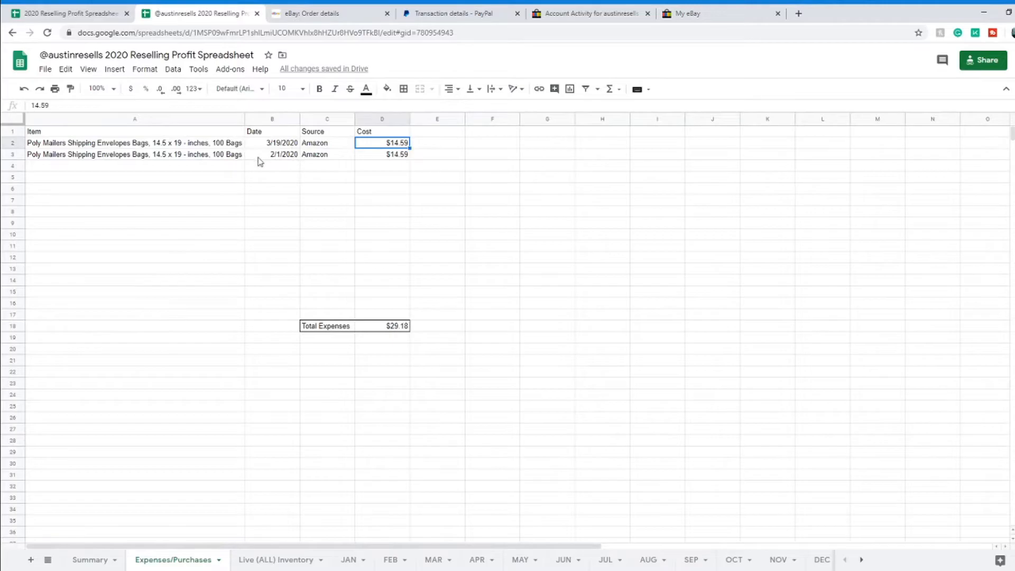
click(276, 157)
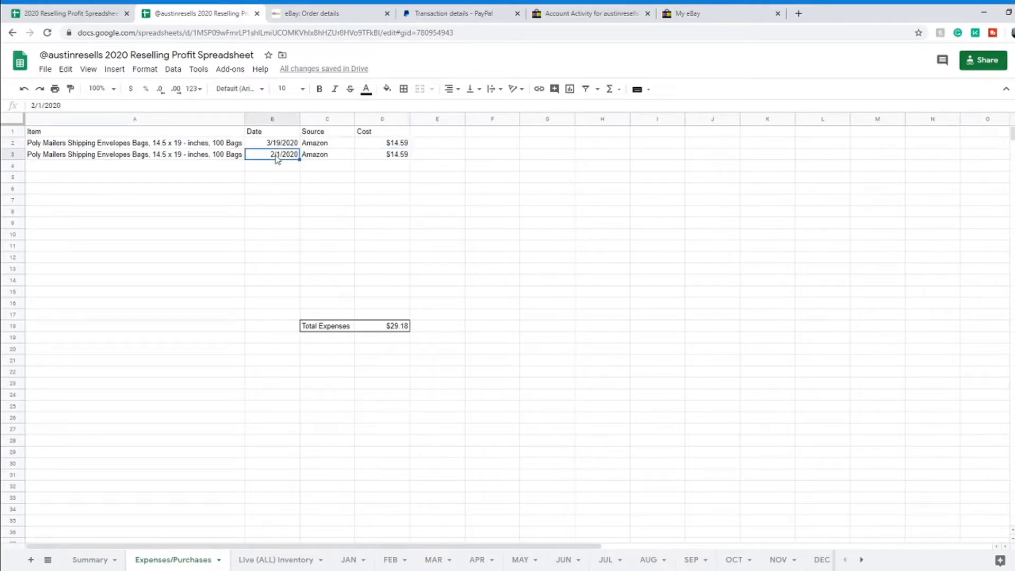
click(89, 560)
Step: Enter $14.59 in February's Total Expenses cell C19, then delete it and set it to $0.00
click(258, 337)
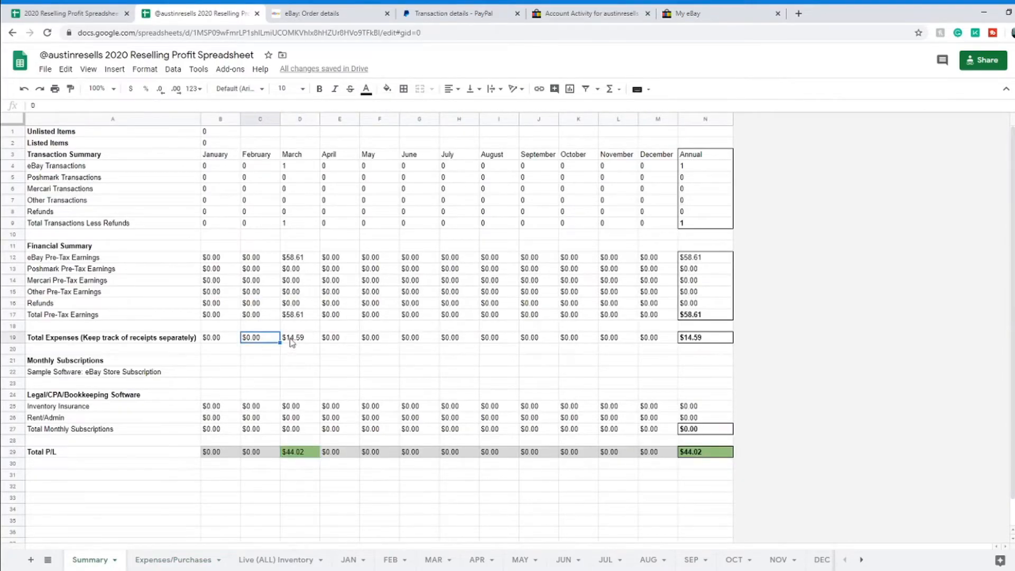
text(14.59)
key(Return)
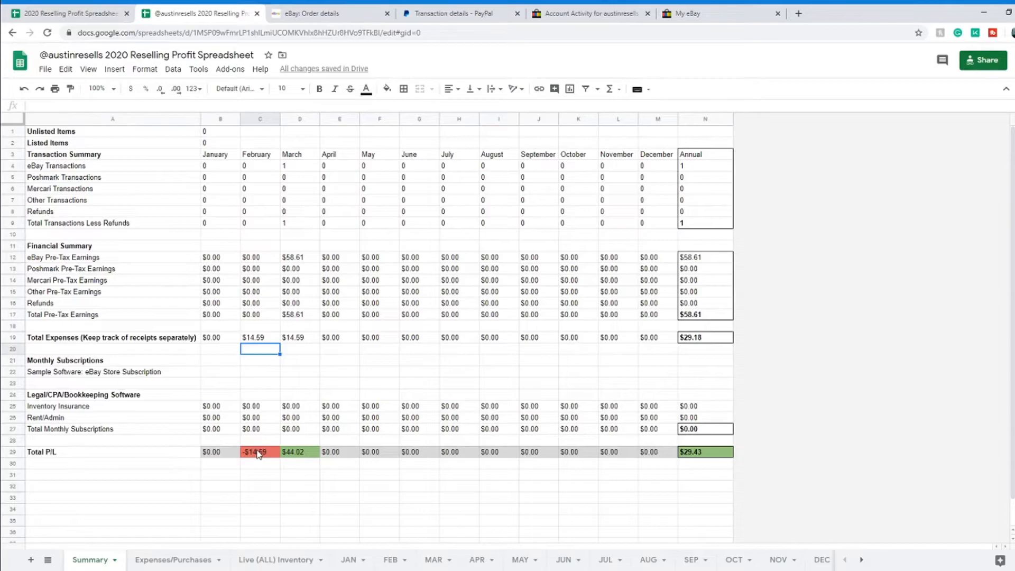
click(265, 337)
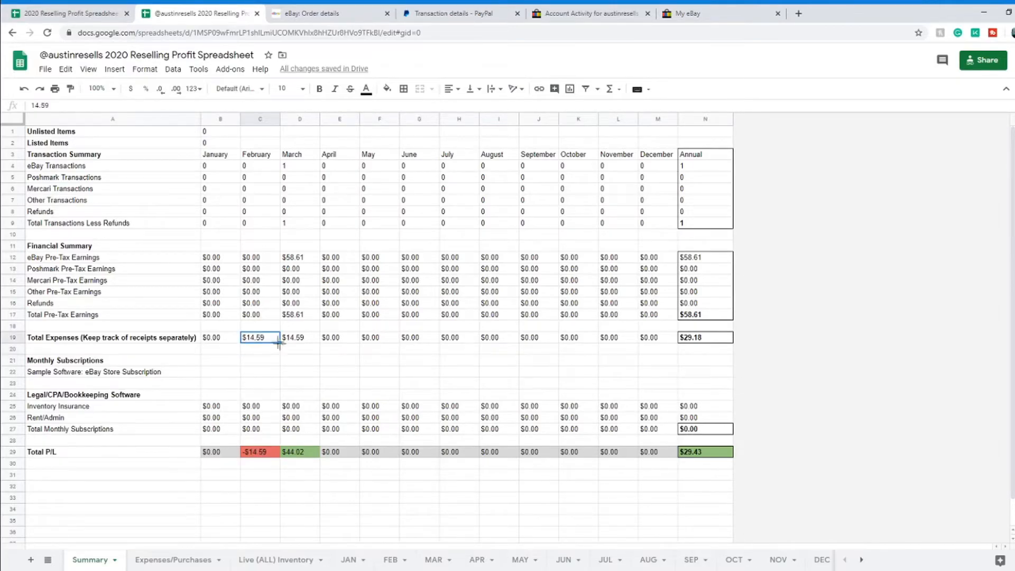
key(Delete)
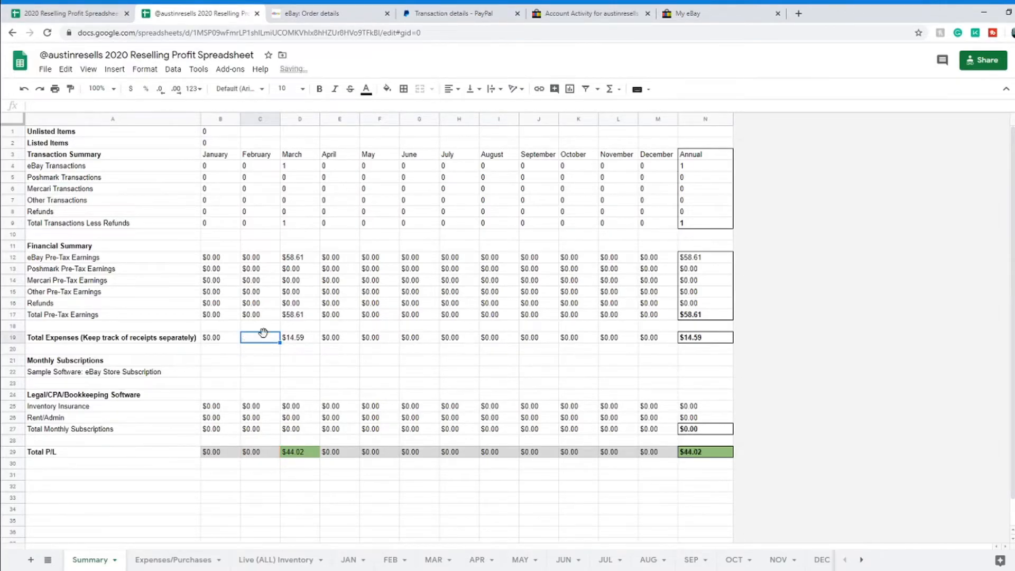
click(260, 342)
text(0)
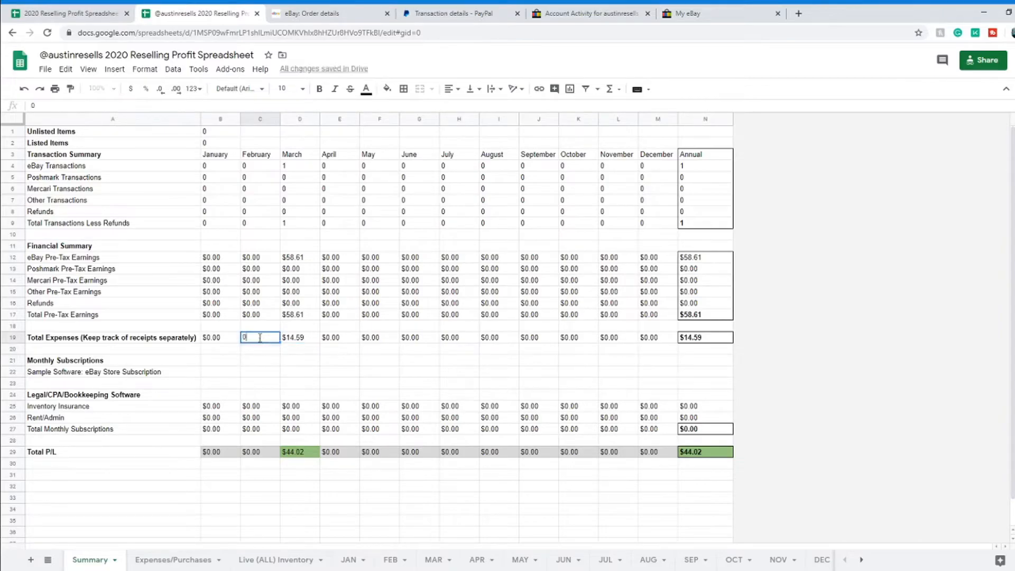
key(Return)
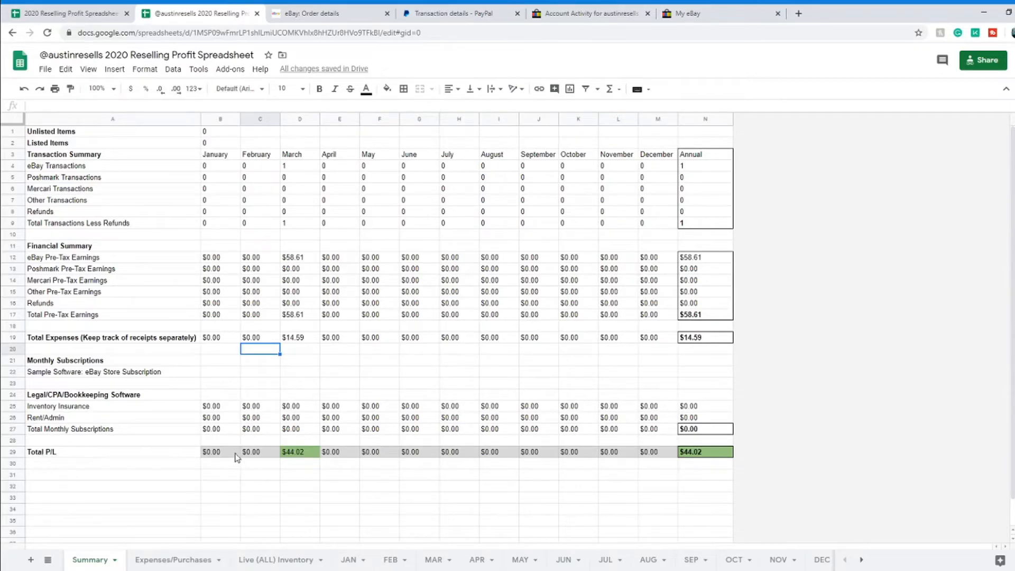
Step: Review the monthly Total P/L row and its annual sum, then open the completed spreadsheet's MAR sheet
drag(229, 456, 702, 458)
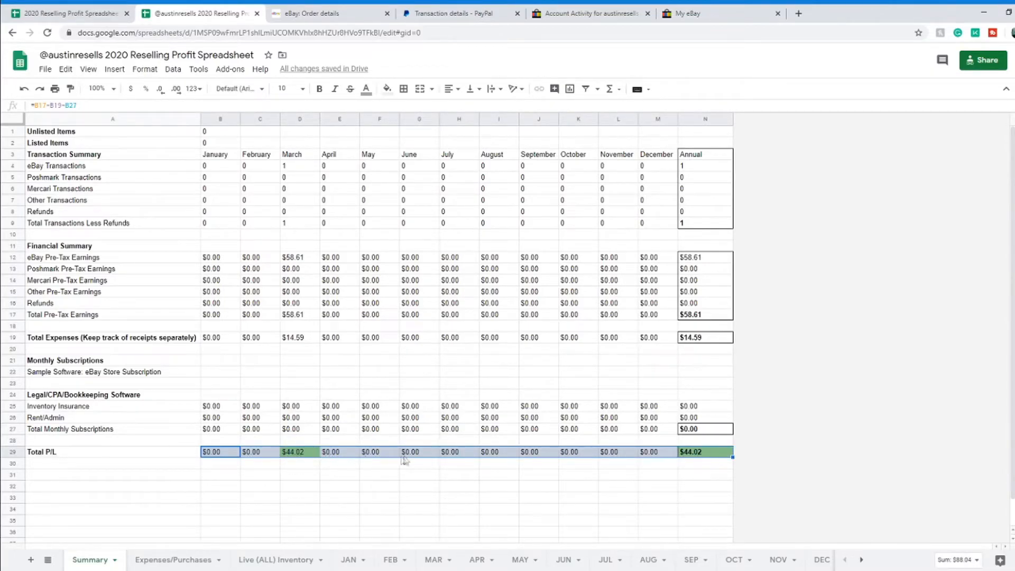
click(378, 465)
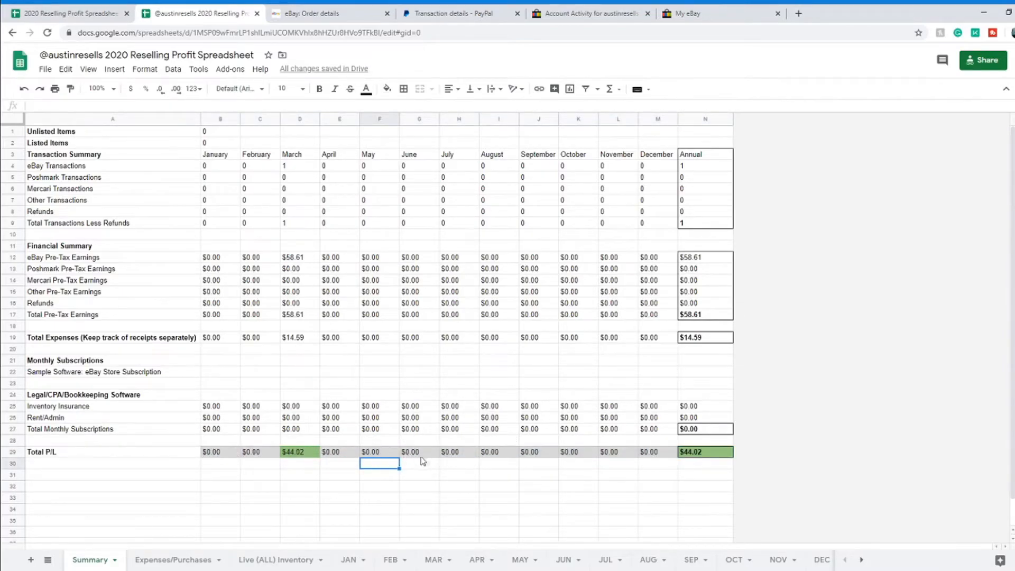
click(729, 454)
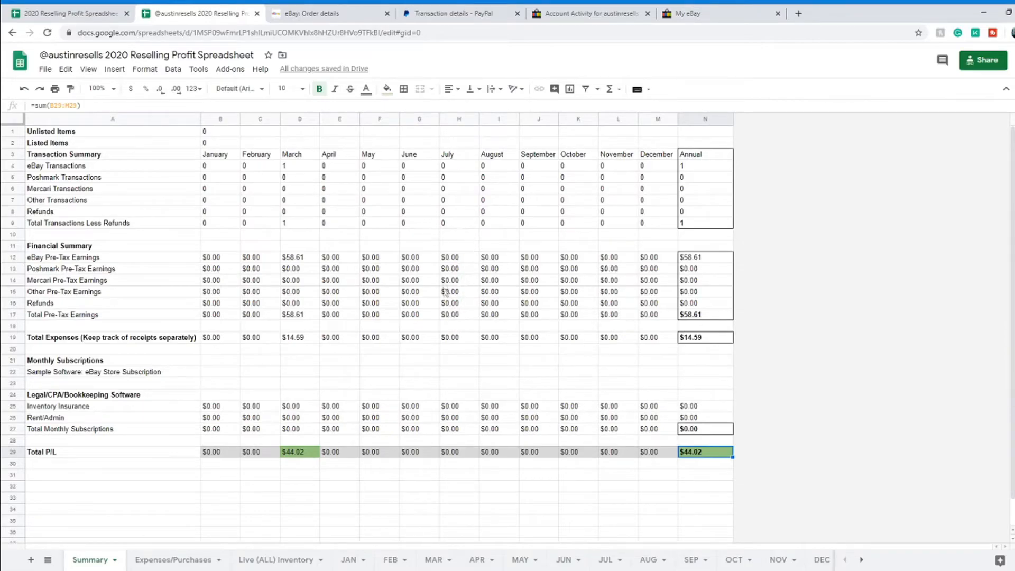
click(277, 564)
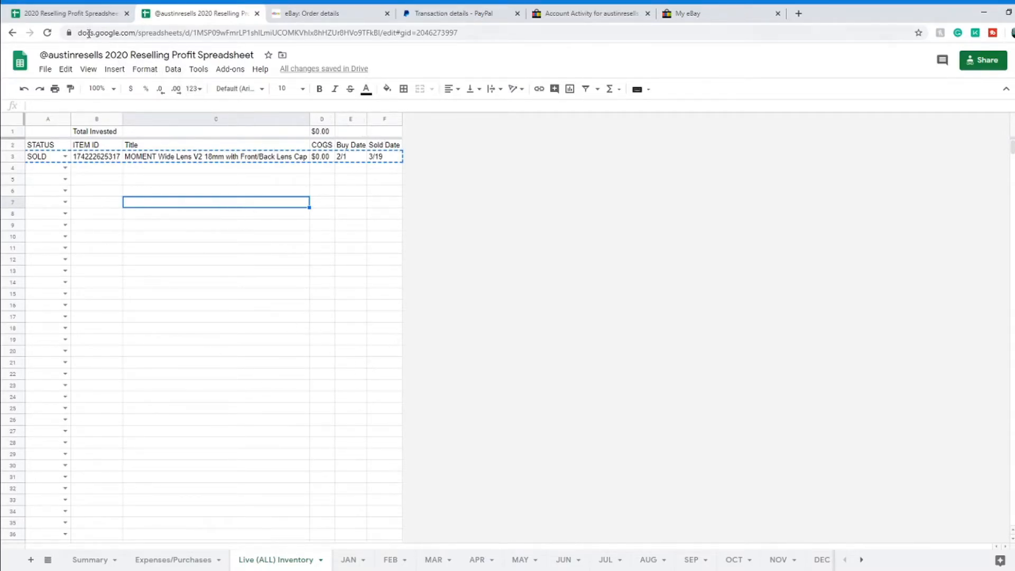
click(81, 19)
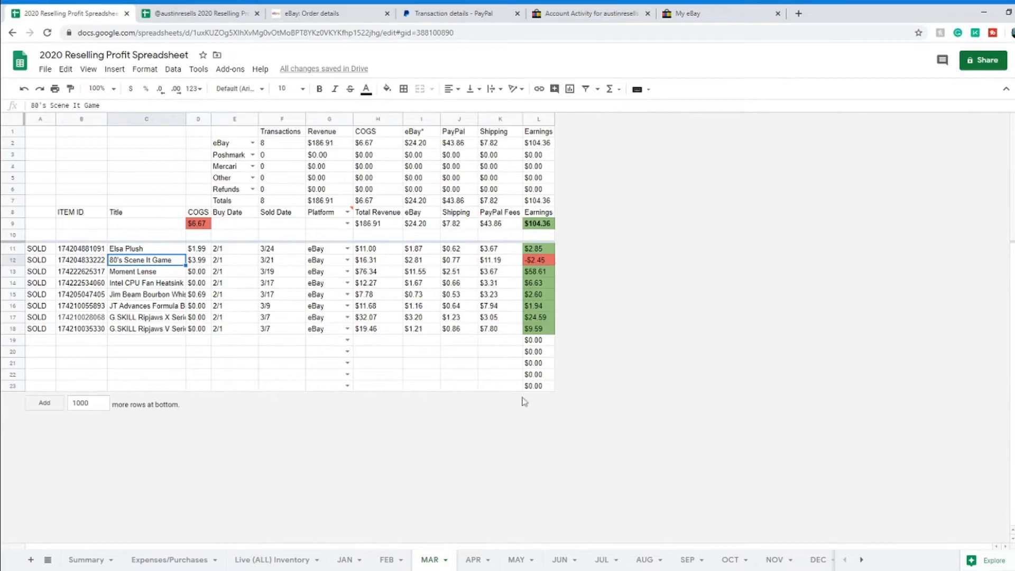
Step: Inspect March's earnings formulas, including the 80's Scene It Game sale's $11.19 PayPal fee and sold date
click(552, 227)
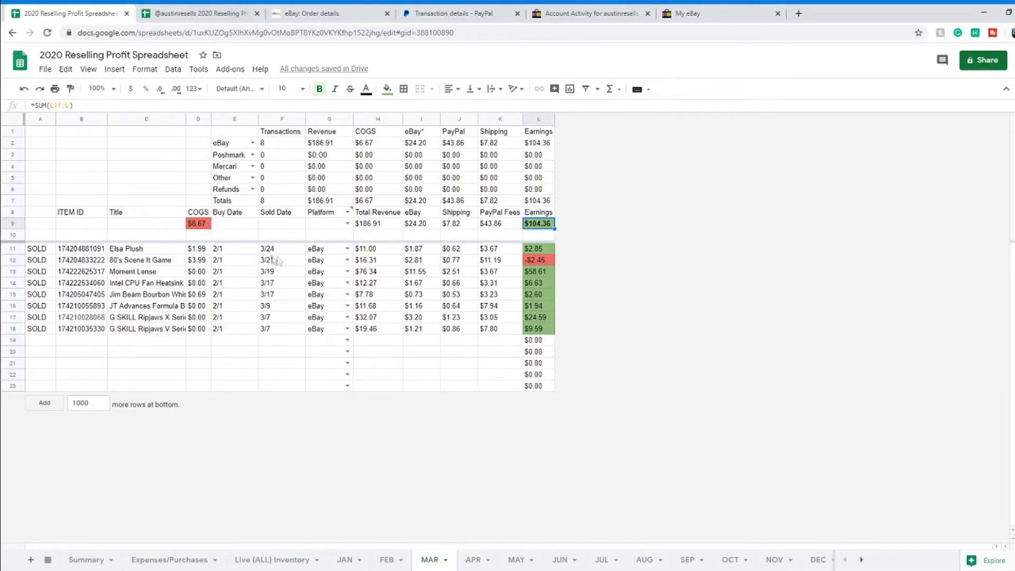
click(544, 261)
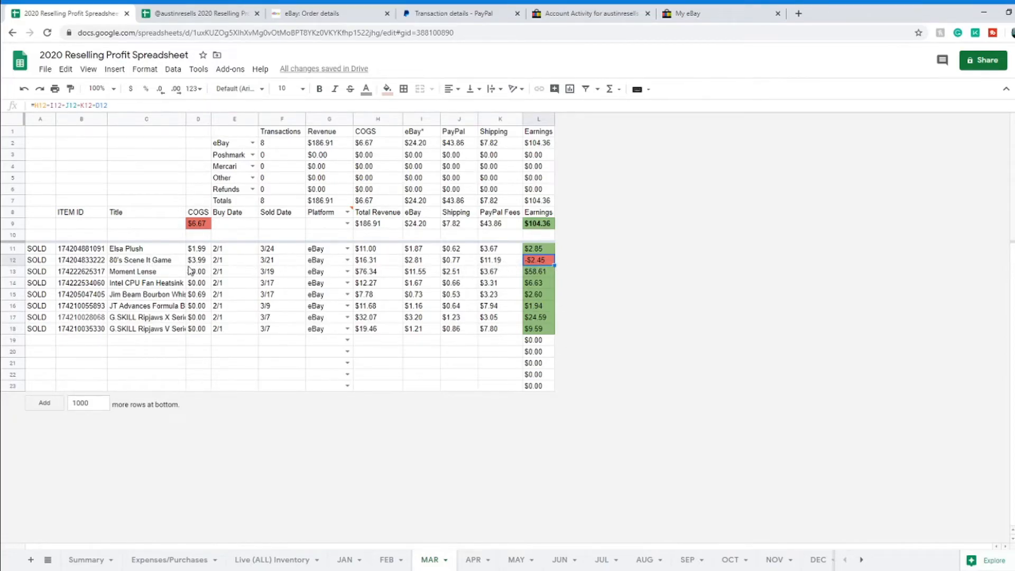
click(151, 263)
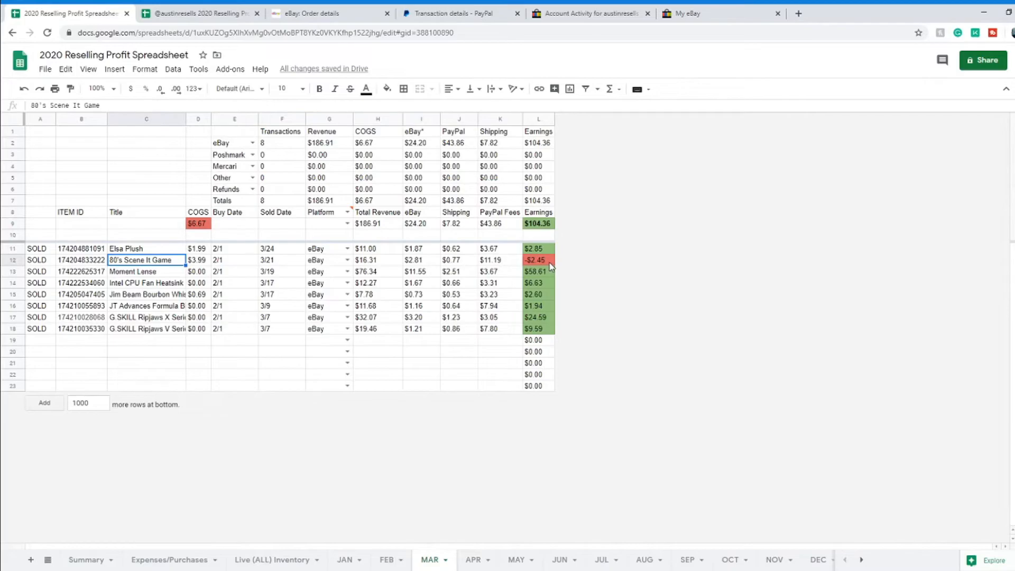
click(510, 262)
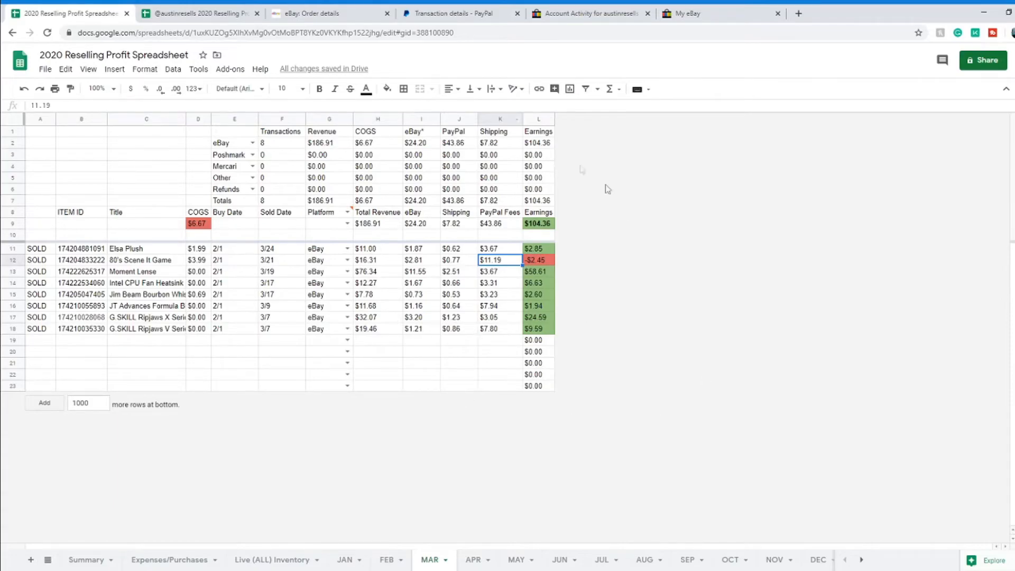
click(538, 262)
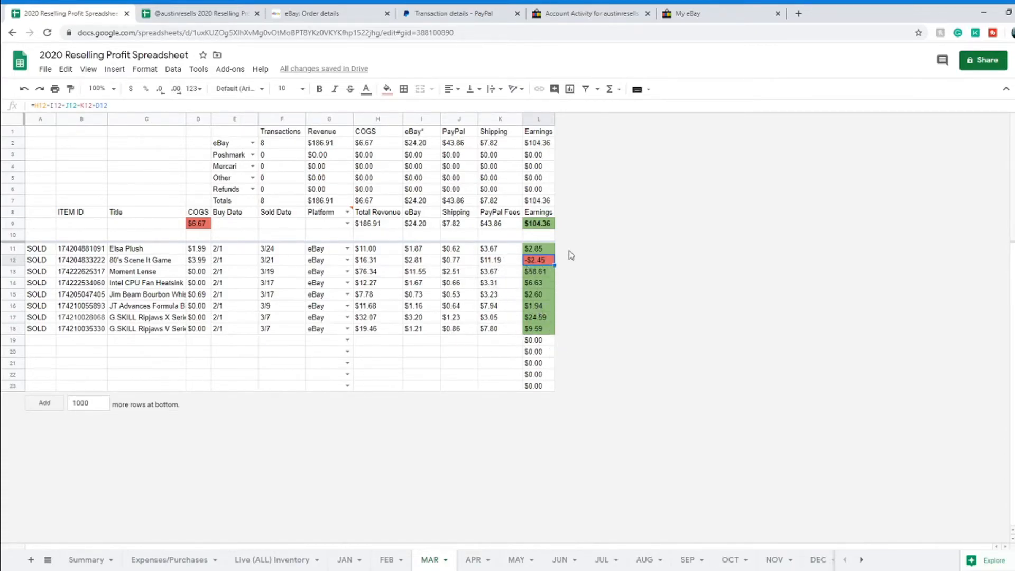
click(279, 264)
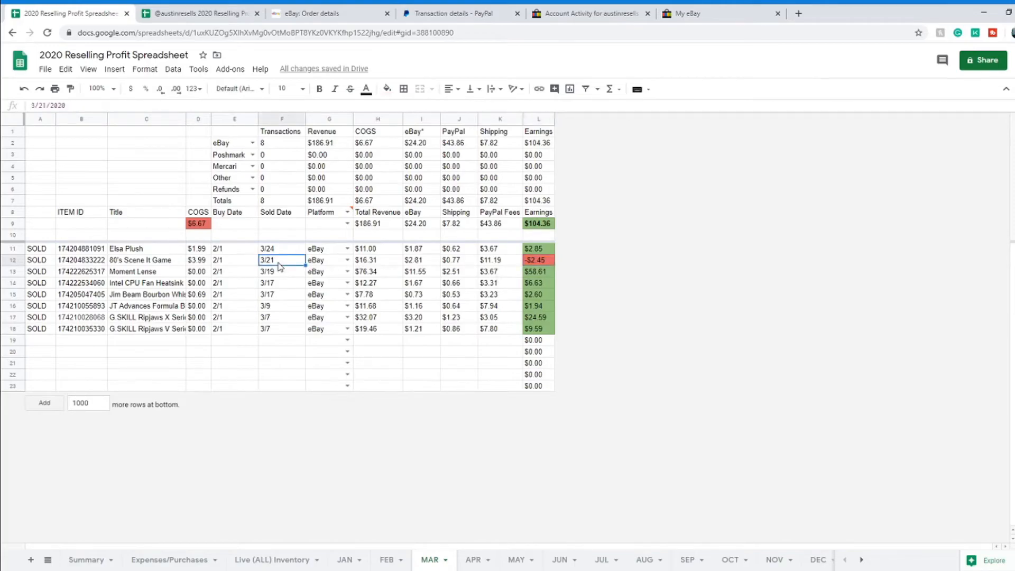
click(142, 267)
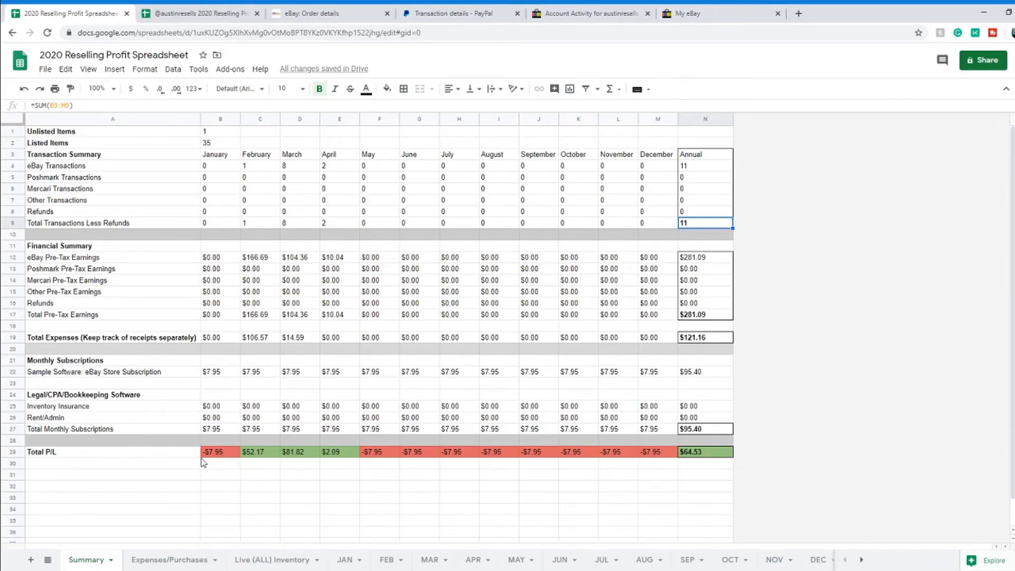
Step: Check January's and April's Total P/L formulas and April's $10.04 eBay pre-tax earnings
click(232, 155)
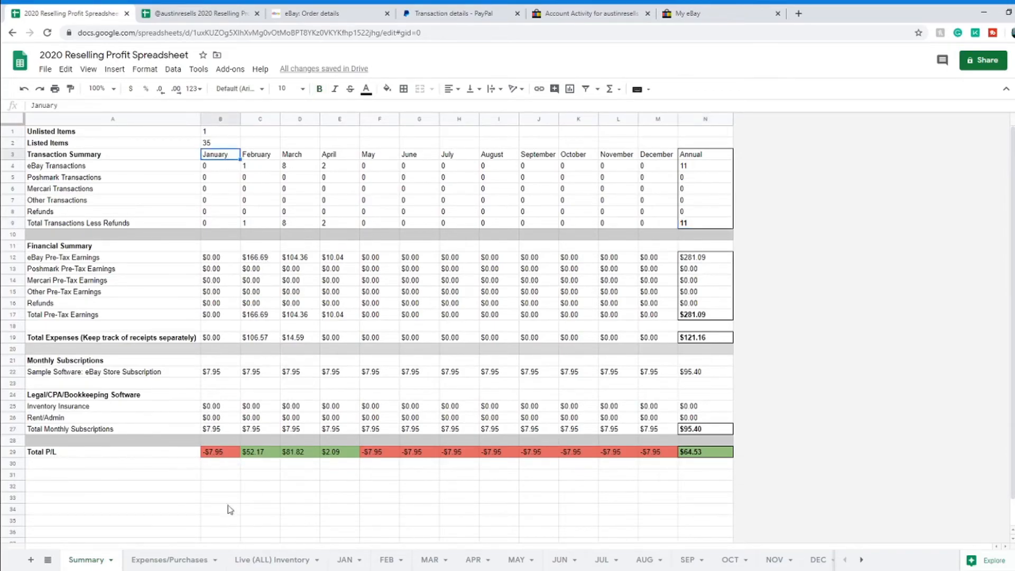
click(217, 452)
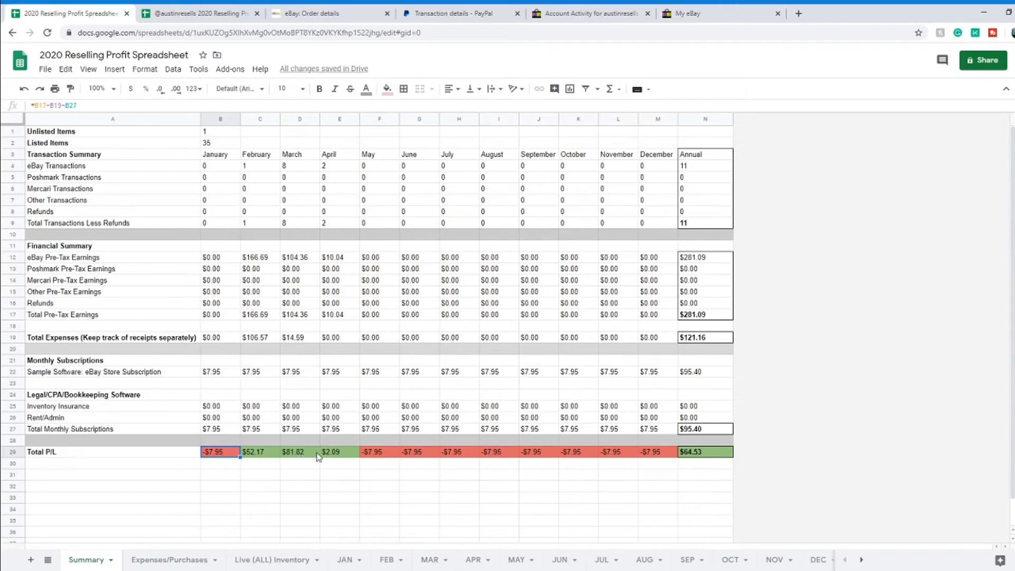
click(341, 454)
click(339, 256)
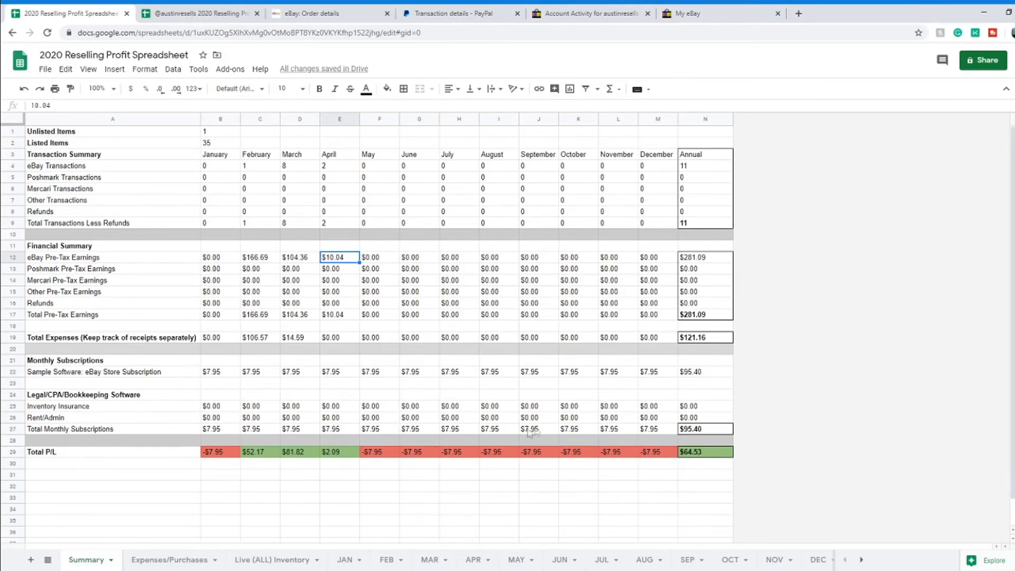
Step: Delete the May through December Total P/L values, raising the annual total to $128.13
click(376, 453)
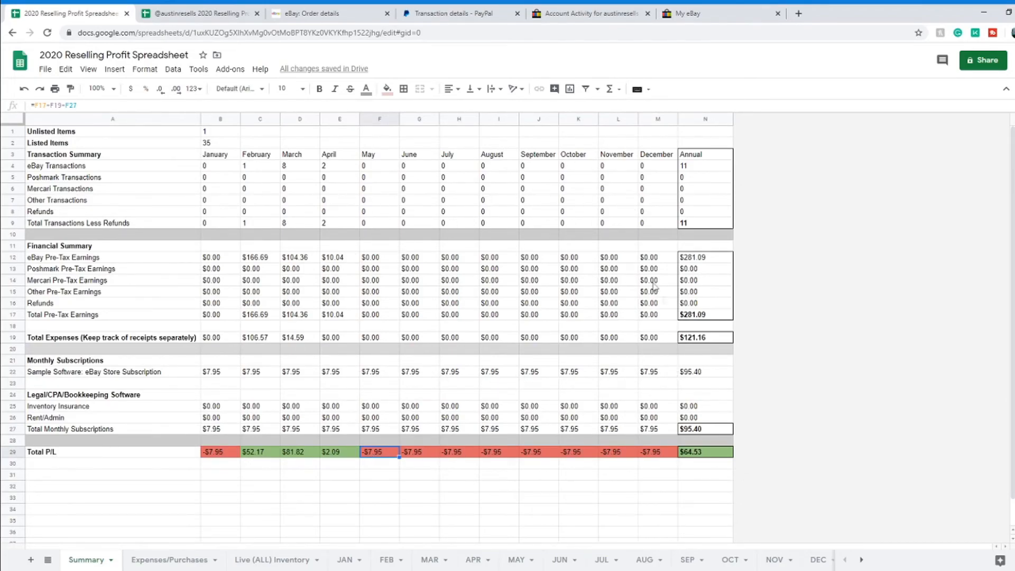
click(670, 454)
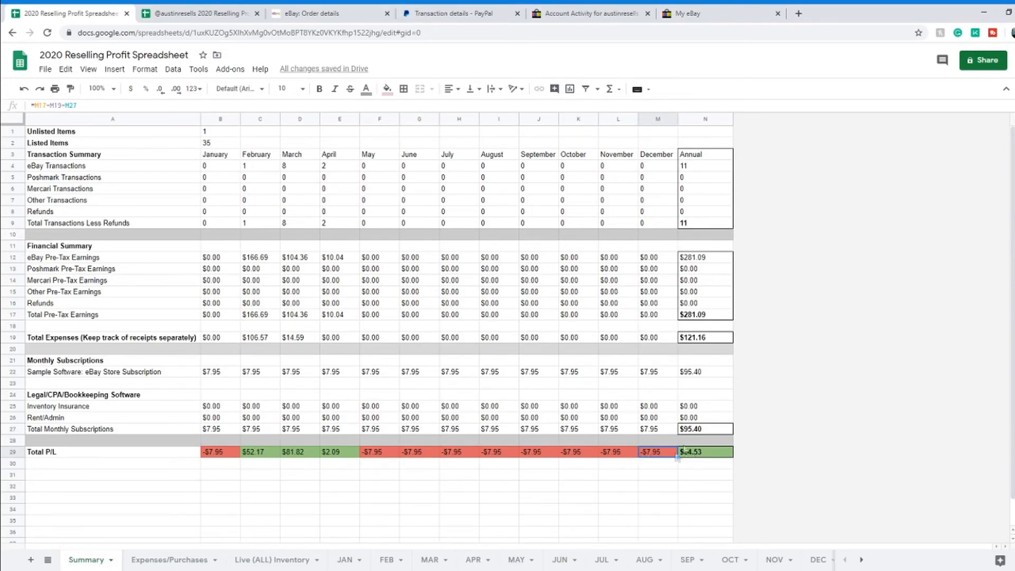
shift+click(372, 454)
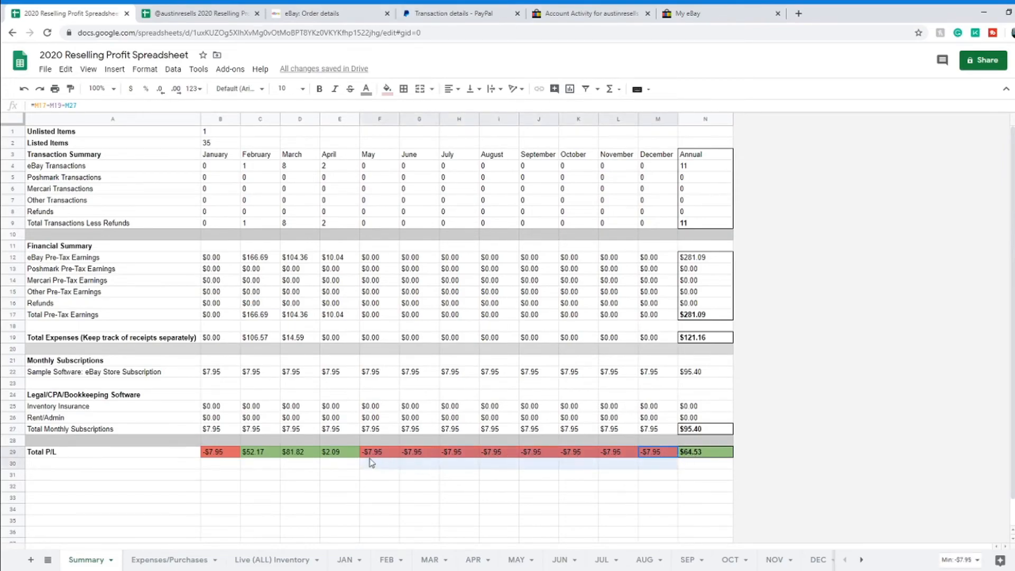
key(Delete)
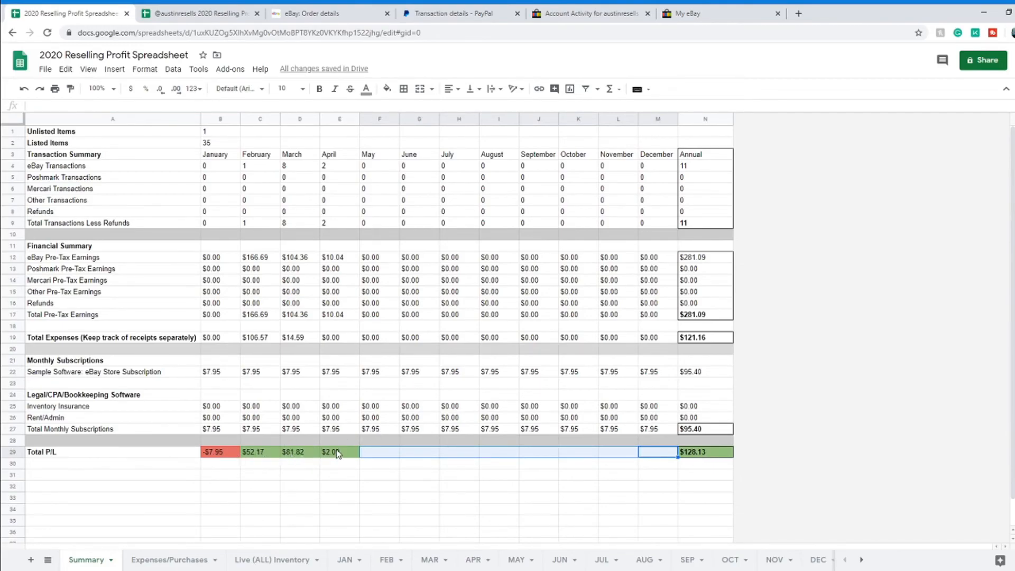
click(379, 454)
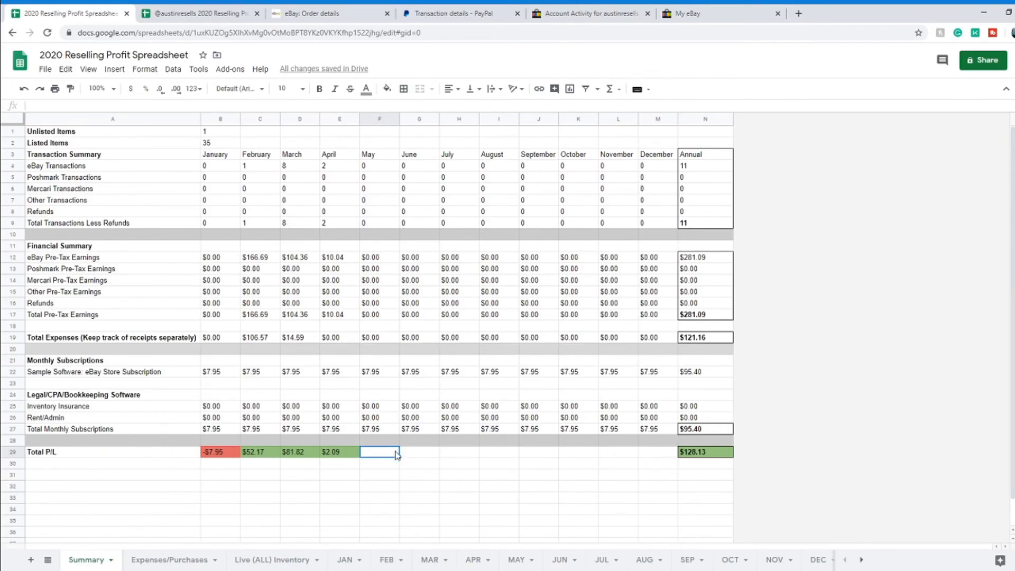
click(273, 454)
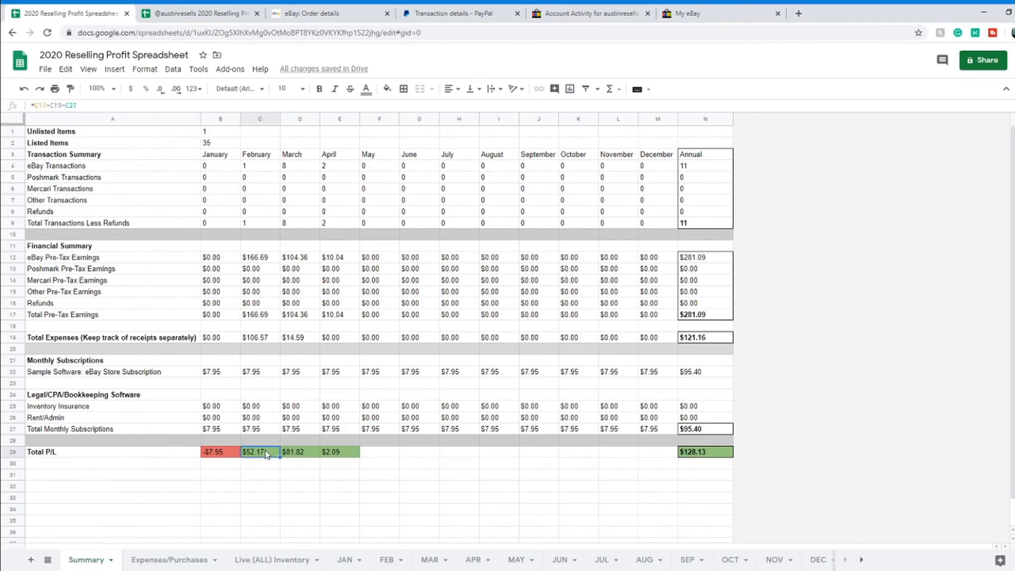
click(309, 453)
click(334, 455)
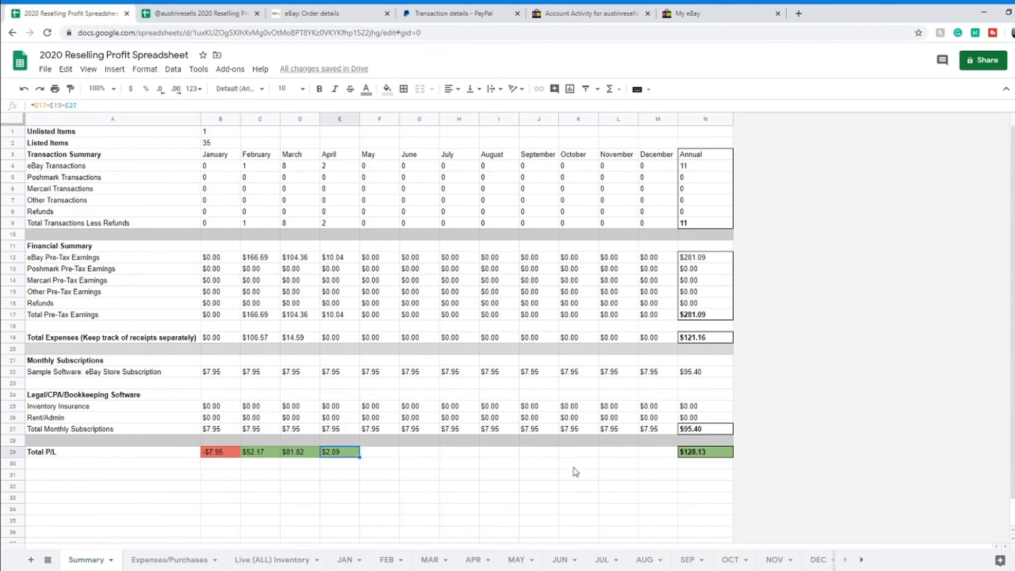